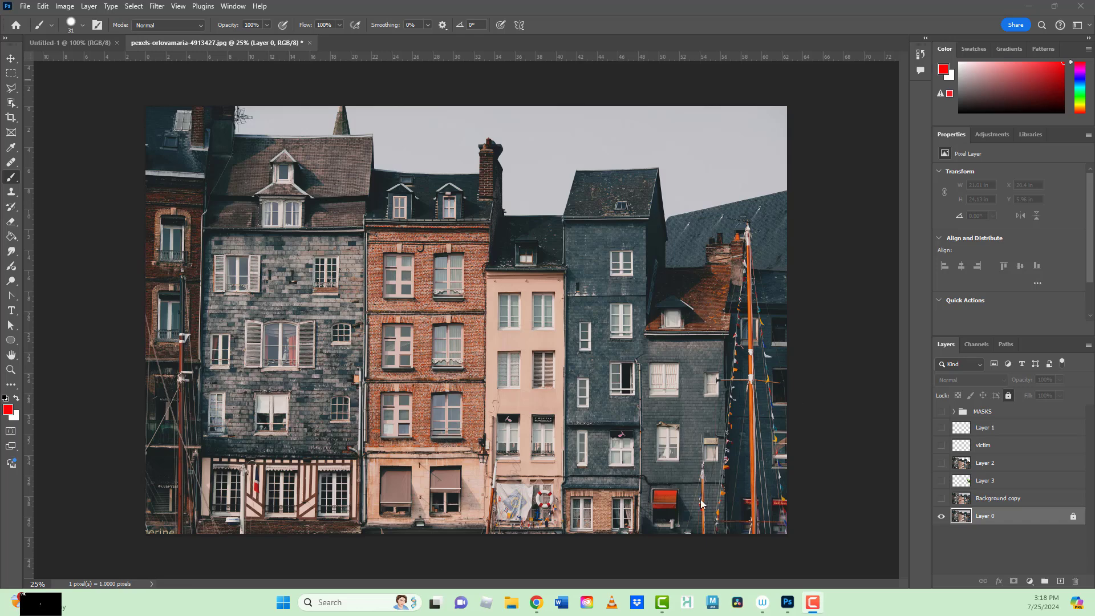
# Switch to Chrome, download the close-up blue peacock photo from the Pexels "blue bird" results, and close the browser window.
pyautogui.click(536, 603)
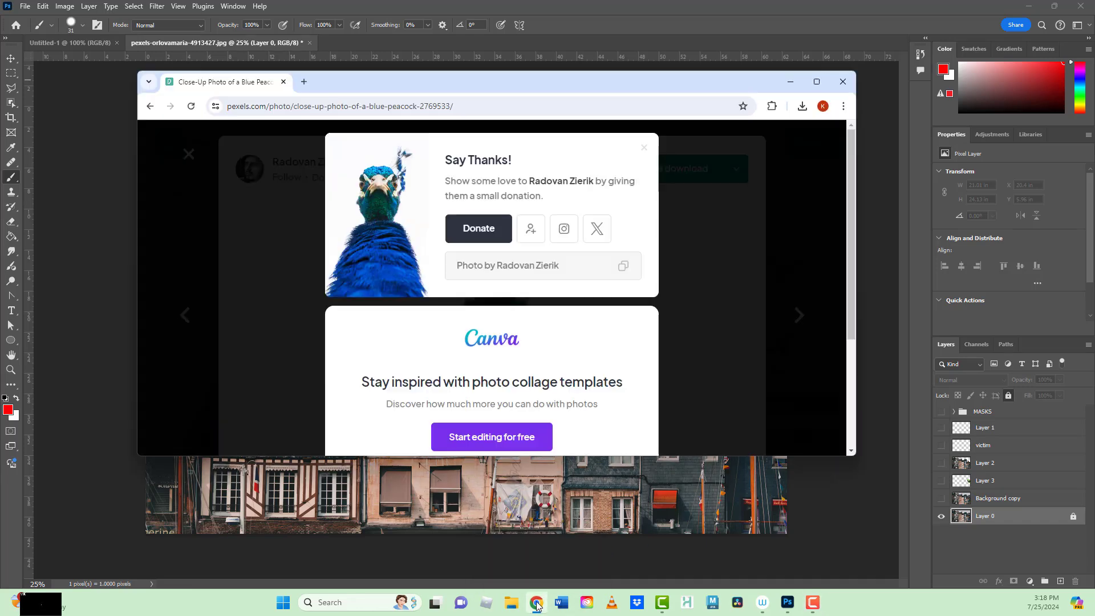
pyautogui.click(150, 106)
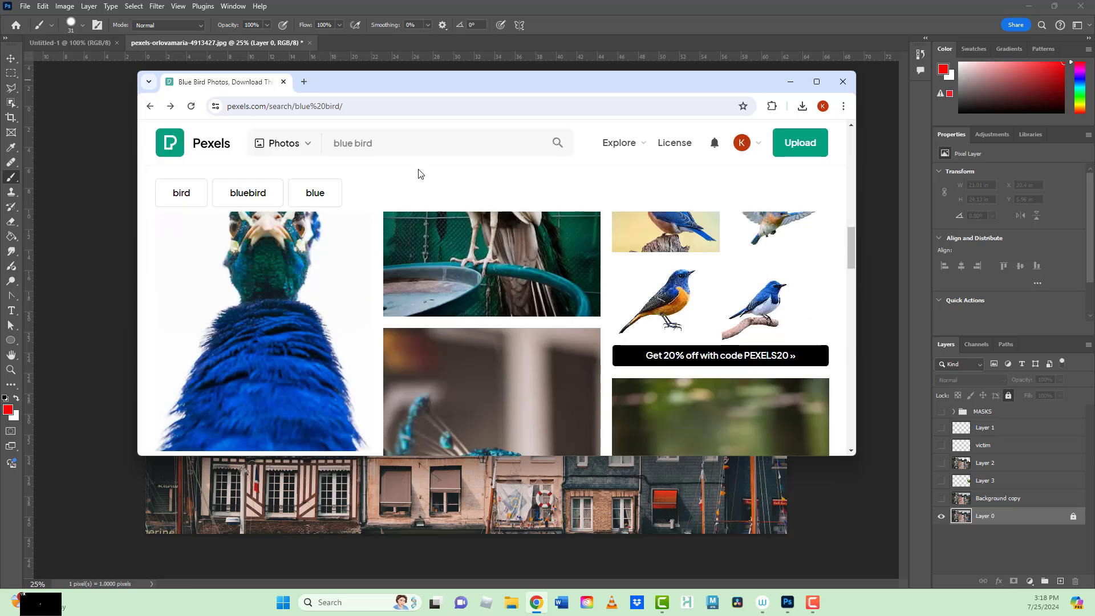
pyautogui.scroll(3, 371, 304)
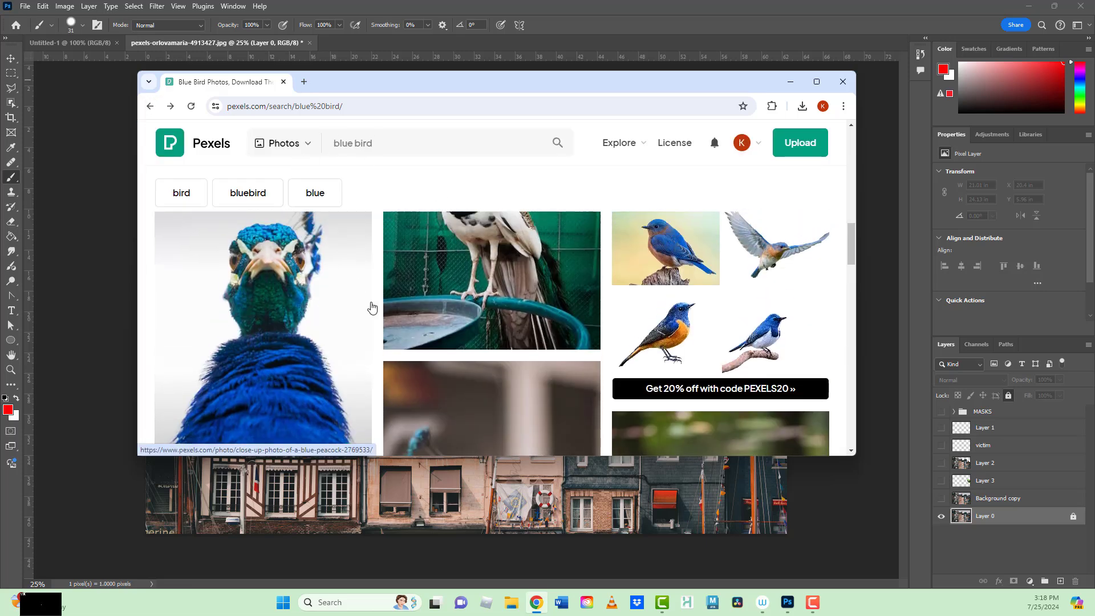
pyautogui.scroll(-3, 374, 300)
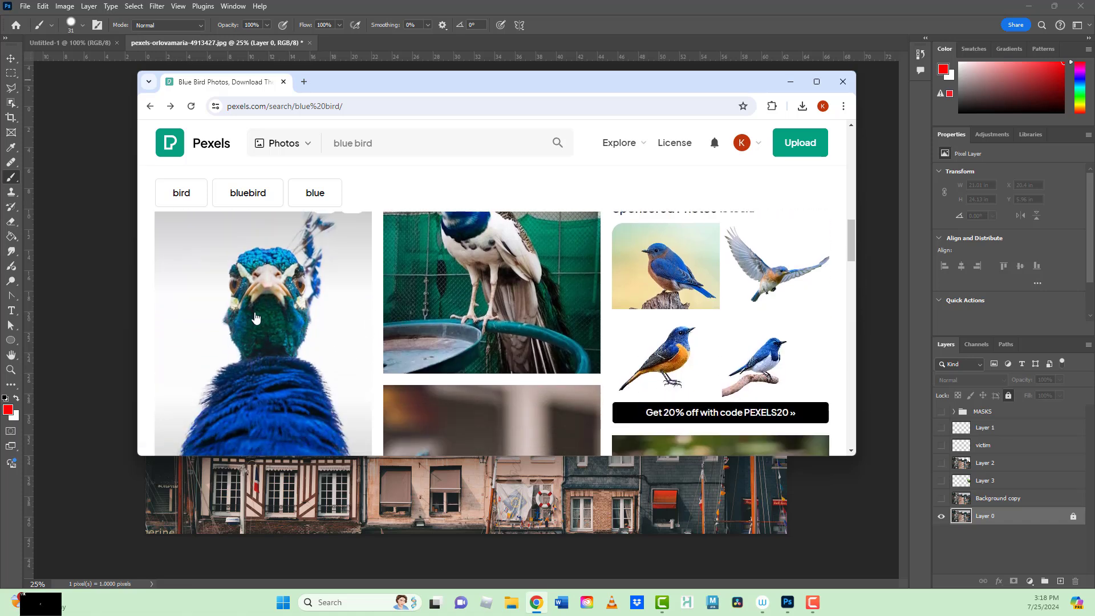
pyautogui.click(265, 369)
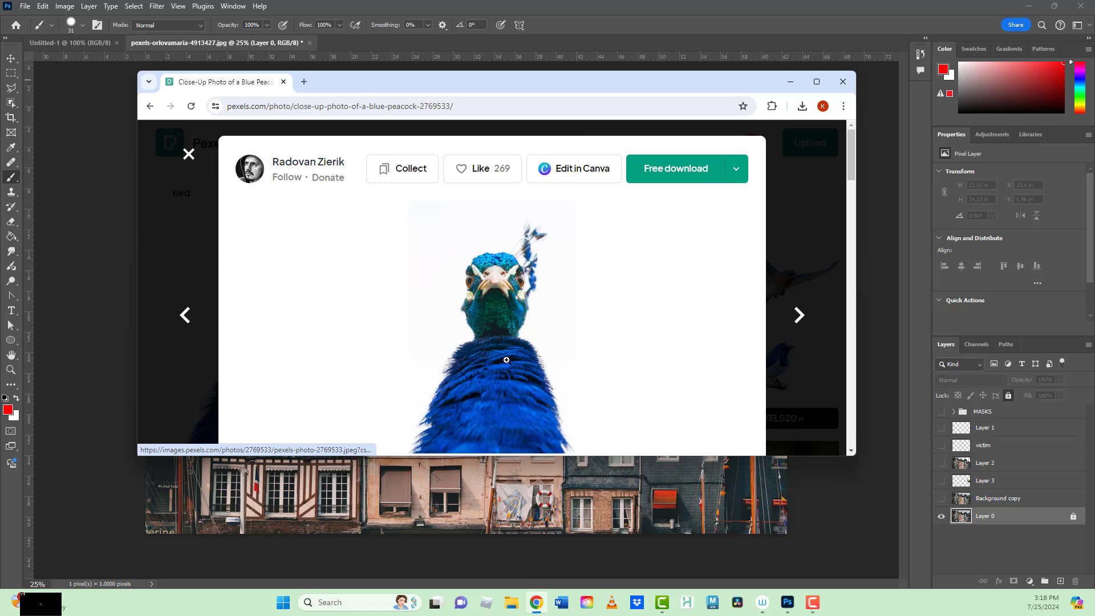
pyautogui.click(677, 171)
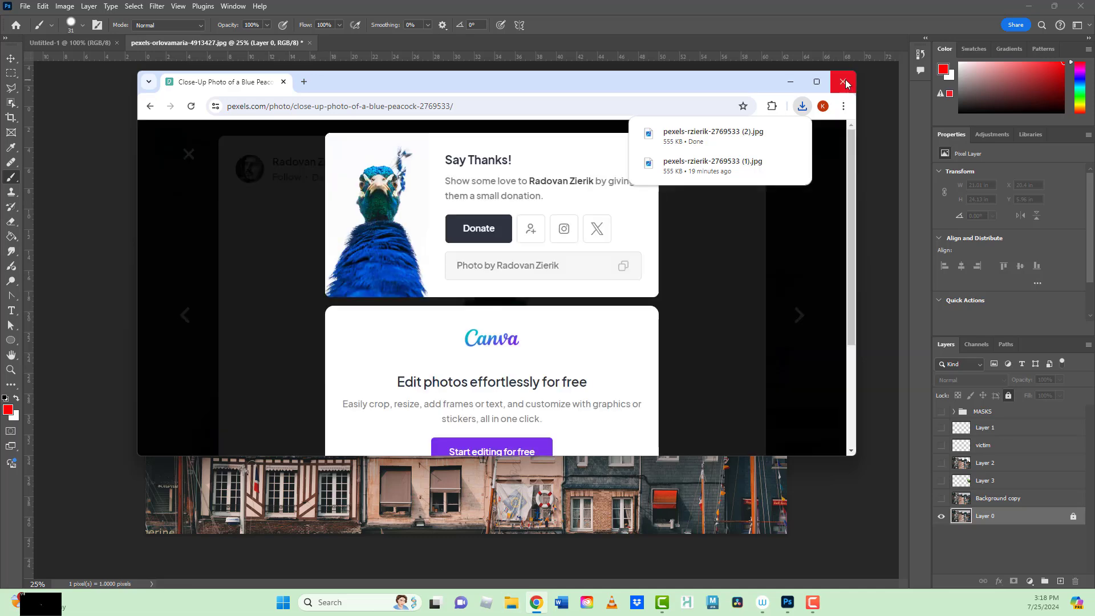
pyautogui.click(844, 81)
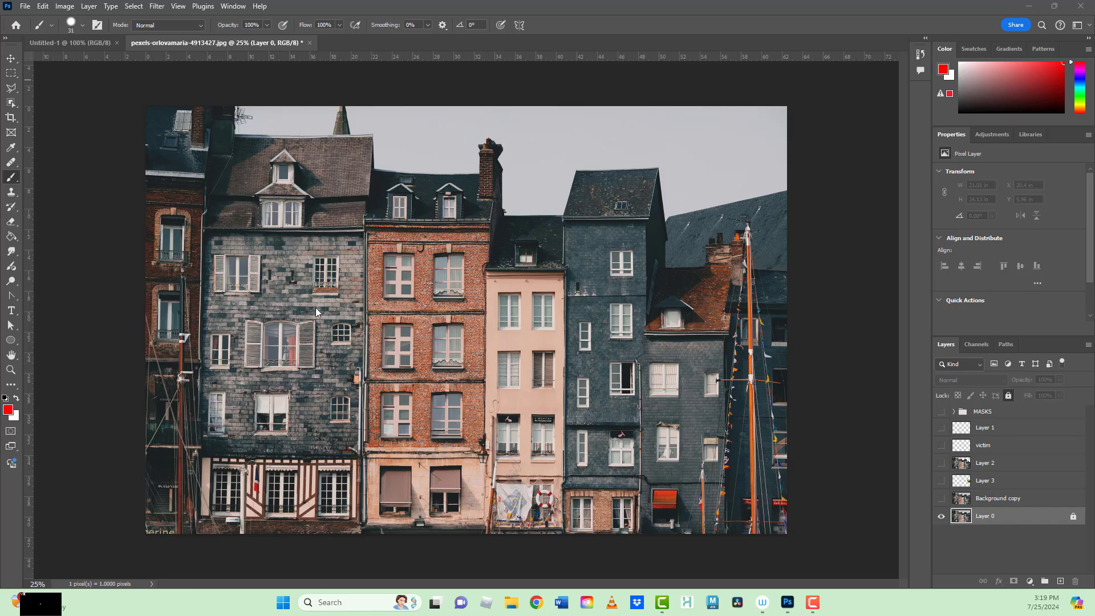
pyautogui.click(991, 518)
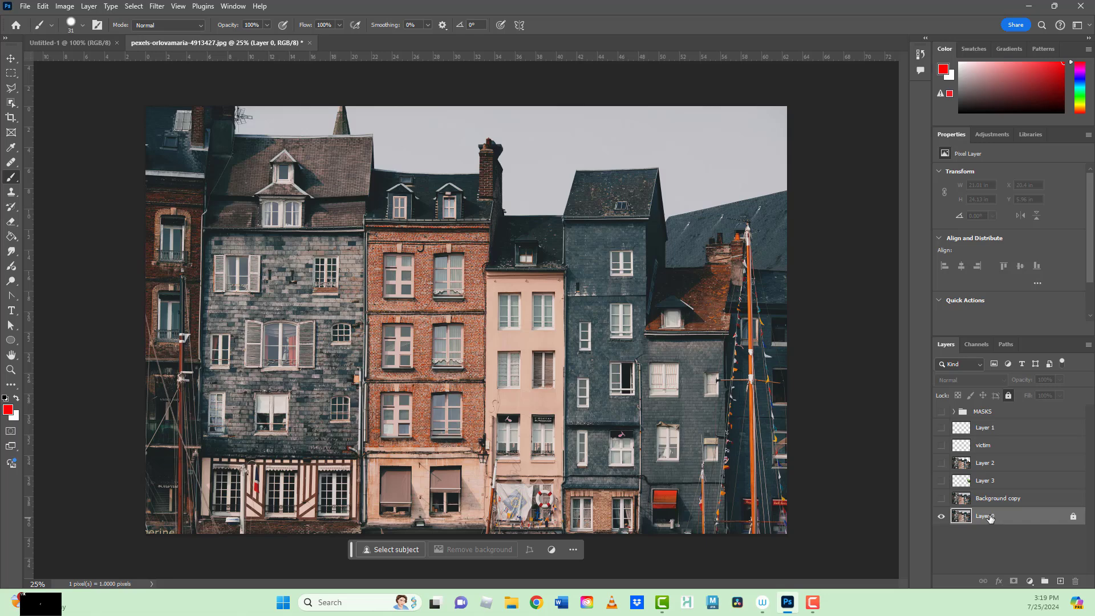
pyautogui.rightClick(1018, 518)
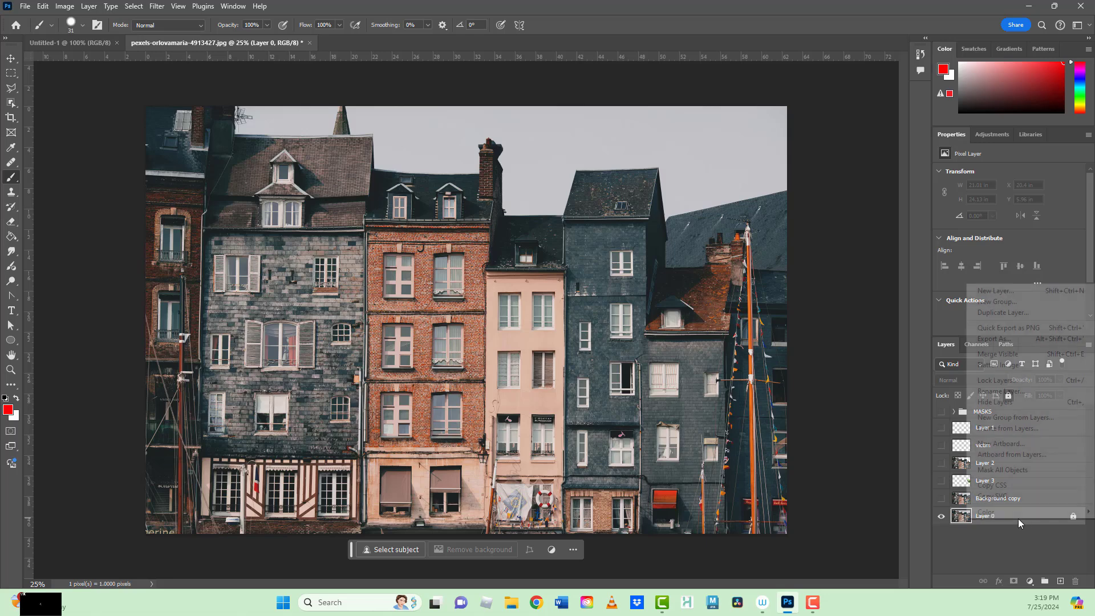
pyautogui.click(1009, 313)
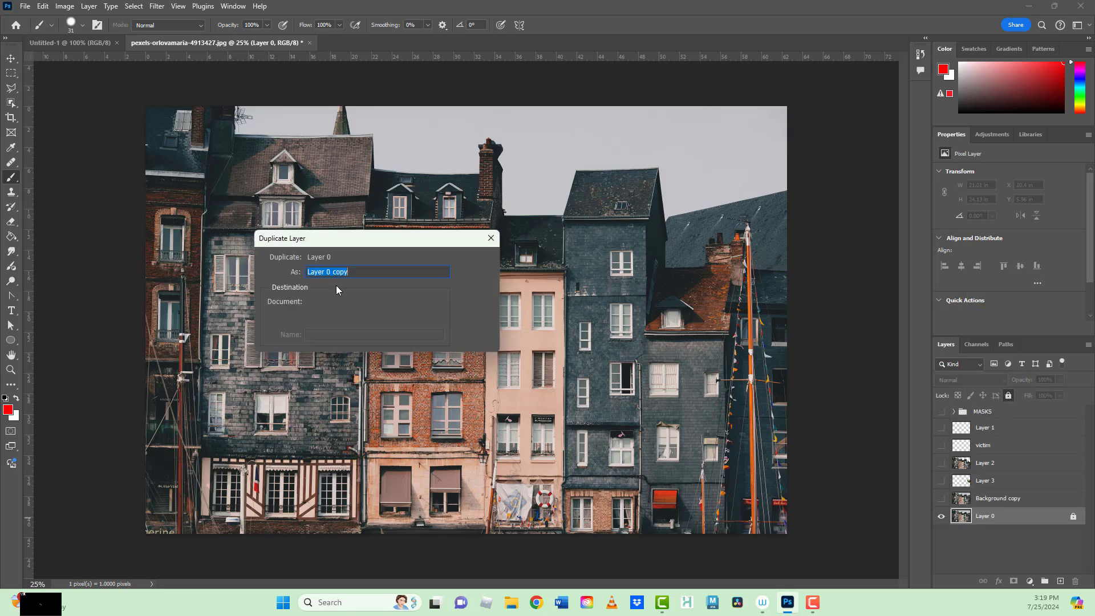
pyautogui.click(491, 239)
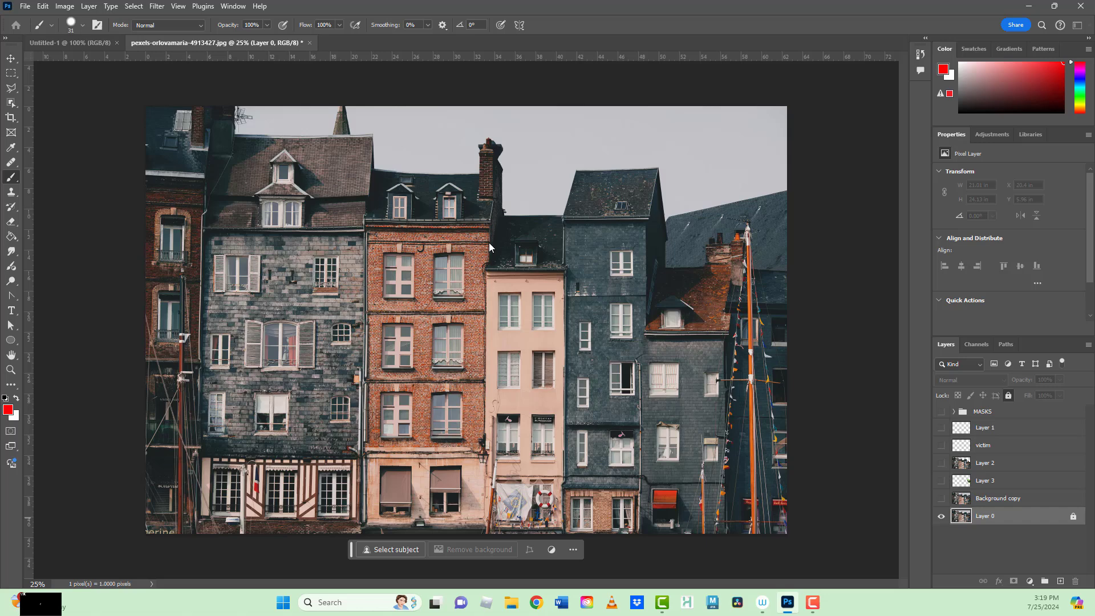
# Show the Background copy layer in place of Layer 0 and make it the active layer.
pyautogui.click(941, 501)
pyautogui.click(989, 499)
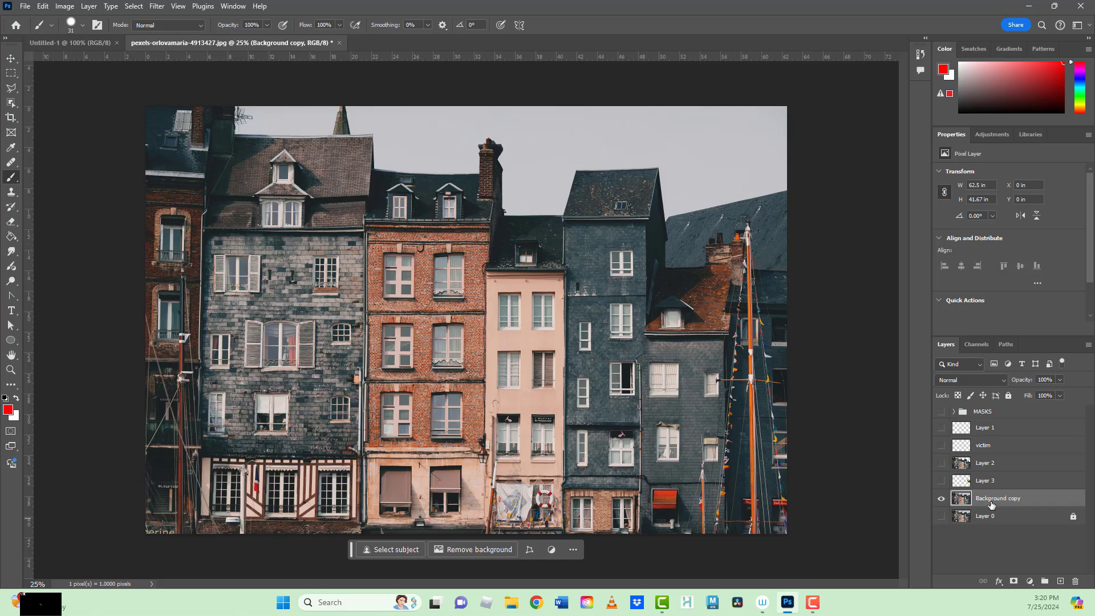
# Try painting a red heart outline directly on the Background copy layer and undo the stroke.
pyautogui.moveTo(445, 323)
pyautogui.mouseDown()
pyautogui.moveTo(416, 299)
pyautogui.moveTo(380, 335)
pyautogui.moveTo(454, 451)
pyautogui.moveTo(503, 431)
pyautogui.moveTo(543, 304)
pyautogui.moveTo(509, 290)
pyautogui.moveTo(443, 323)
pyautogui.mouseUp()
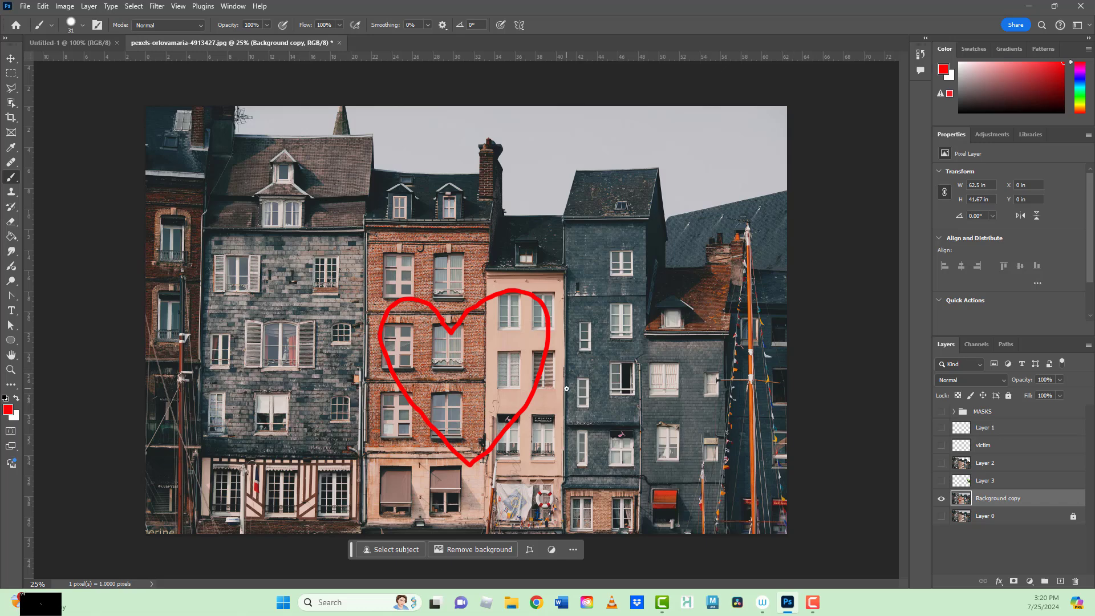
pyautogui.hotkey('ctrl', 'z')
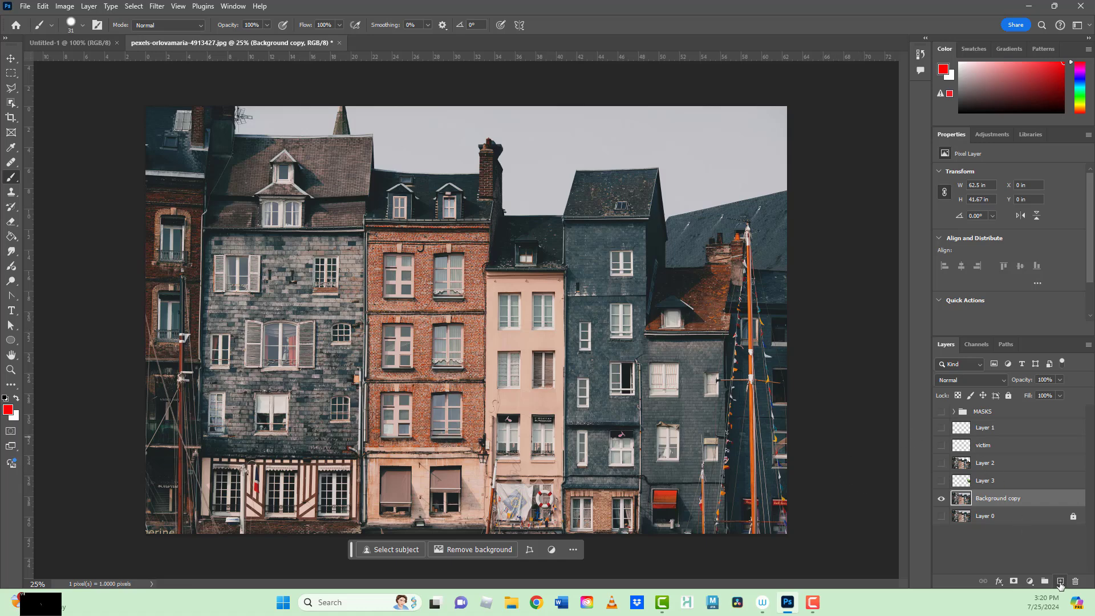
# Create a new layer named heart above Background copy and paint a red heart outline across the red-brick and pink buildings.
pyautogui.click(1060, 582)
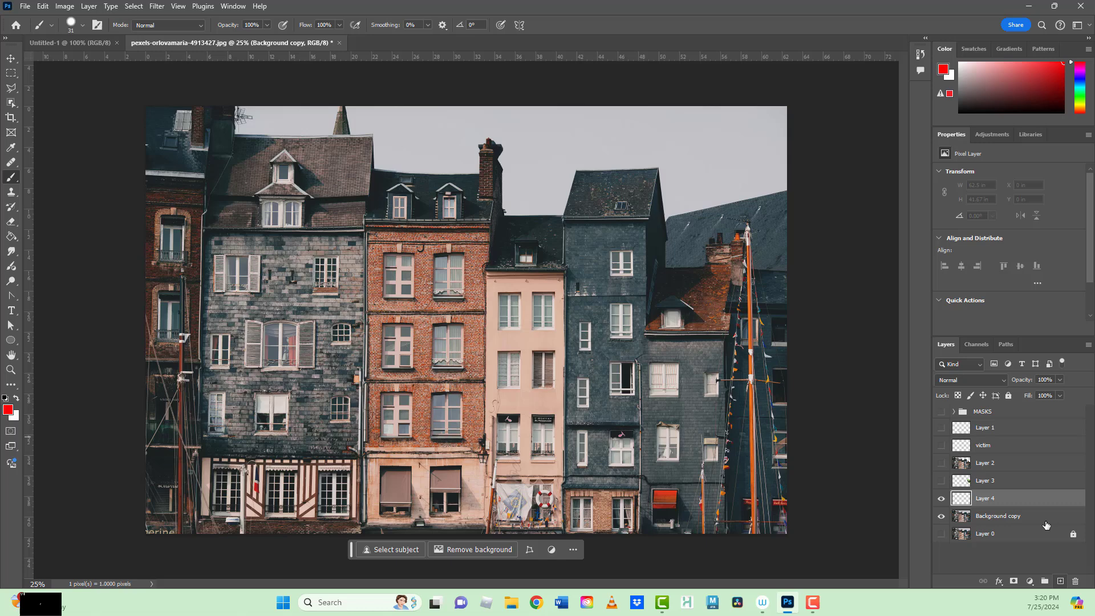
pyautogui.doubleClick(982, 499)
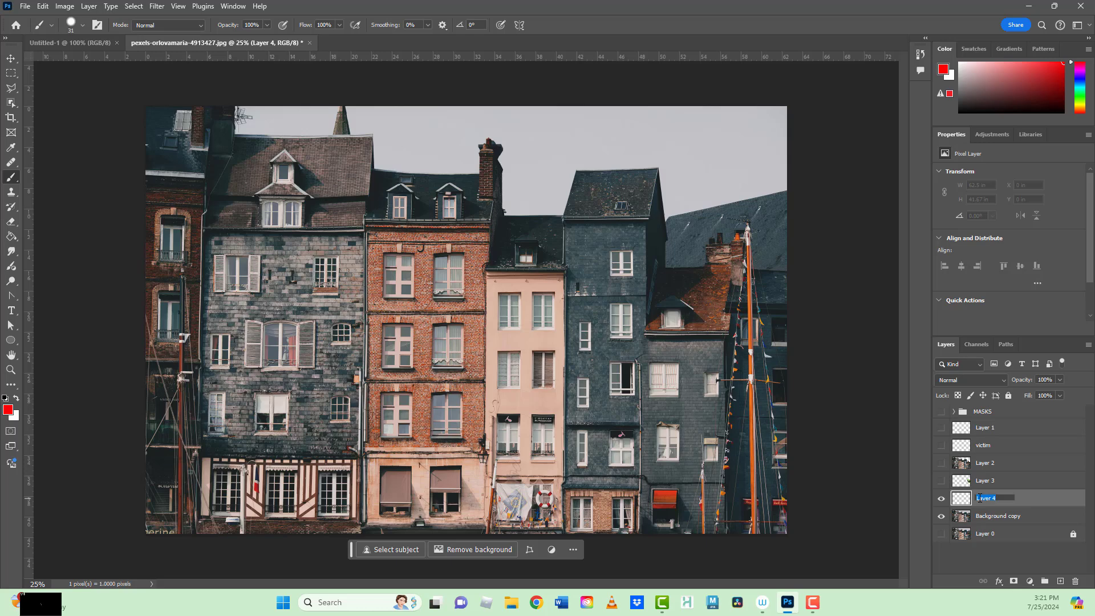
pyautogui.write('heart')
pyautogui.press('Return')
pyautogui.moveTo(438, 282)
pyautogui.mouseDown()
pyautogui.moveTo(397, 354)
pyautogui.moveTo(464, 438)
pyautogui.moveTo(550, 337)
pyautogui.moveTo(538, 265)
pyautogui.moveTo(493, 274)
pyautogui.moveTo(460, 305)
pyautogui.mouseUp()
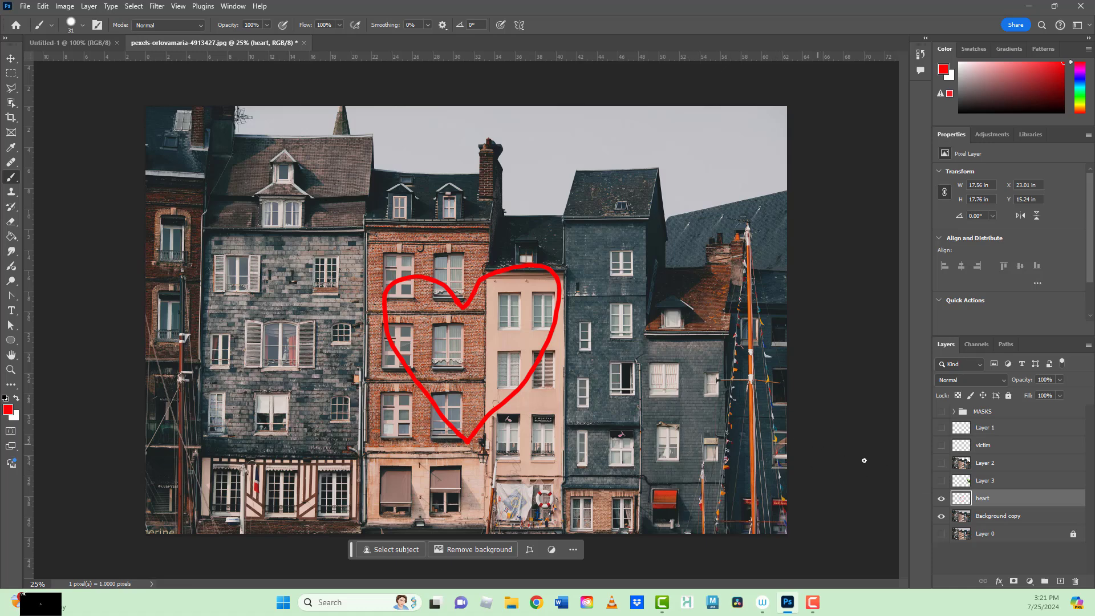
# Check the heart layer by hiding and showing it, and delete the layer.
pyautogui.click(941, 500)
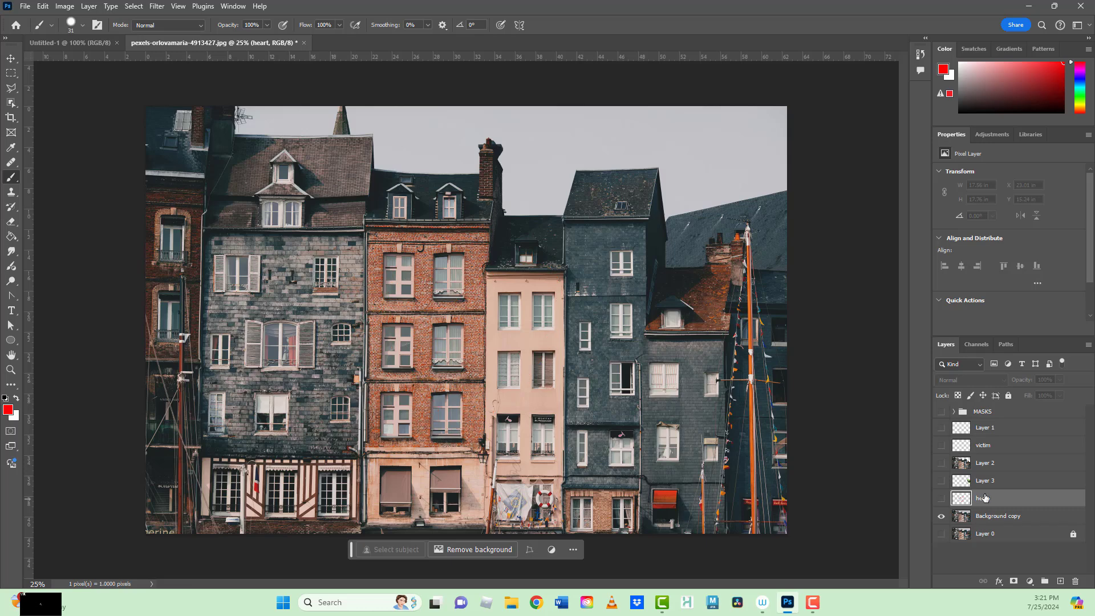
pyautogui.click(941, 501)
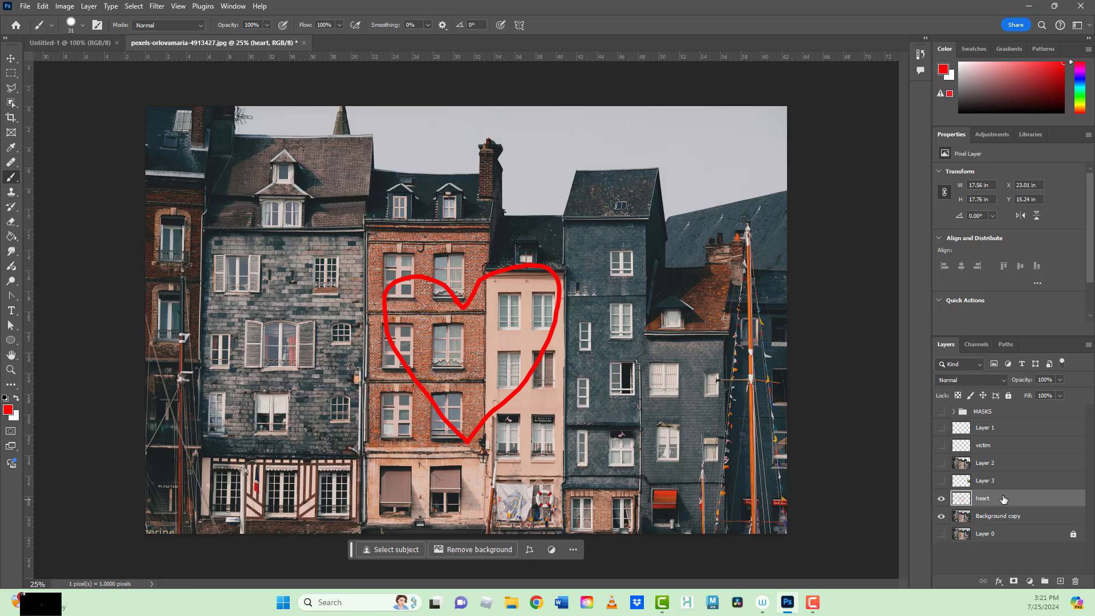
pyautogui.click(1075, 582)
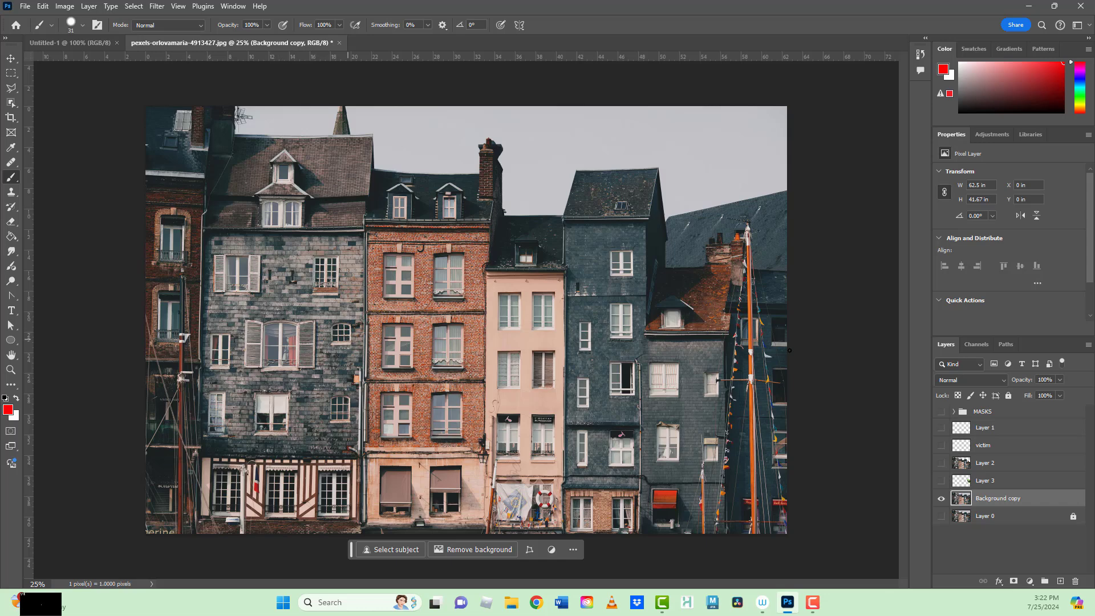
# Expand and show the MASKS group, and hide all its colour mask layers from sky to wole street.
pyautogui.click(953, 412)
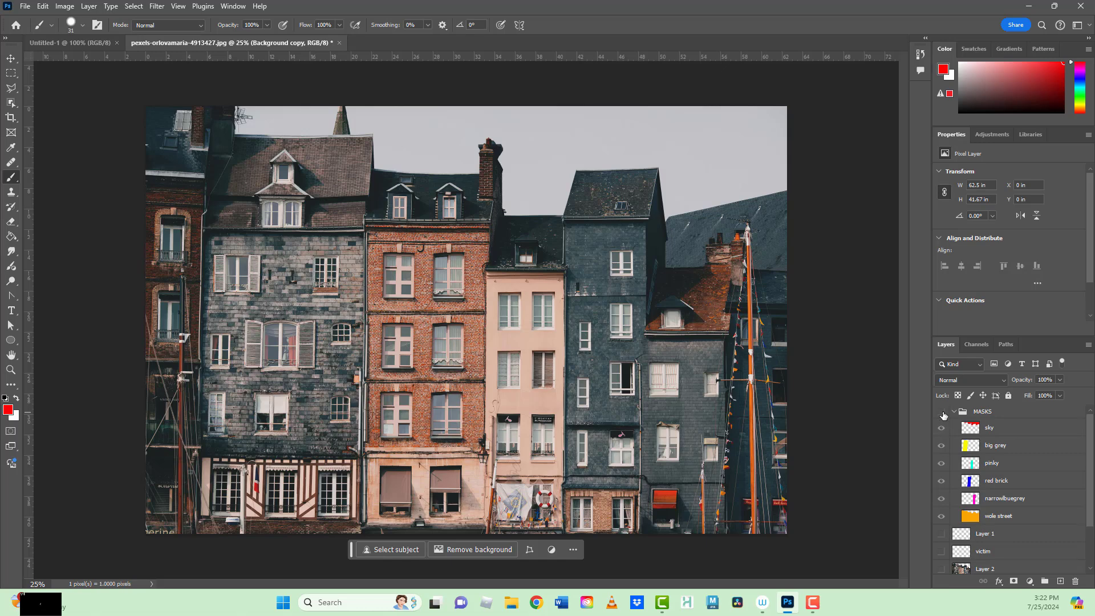
pyautogui.click(941, 411)
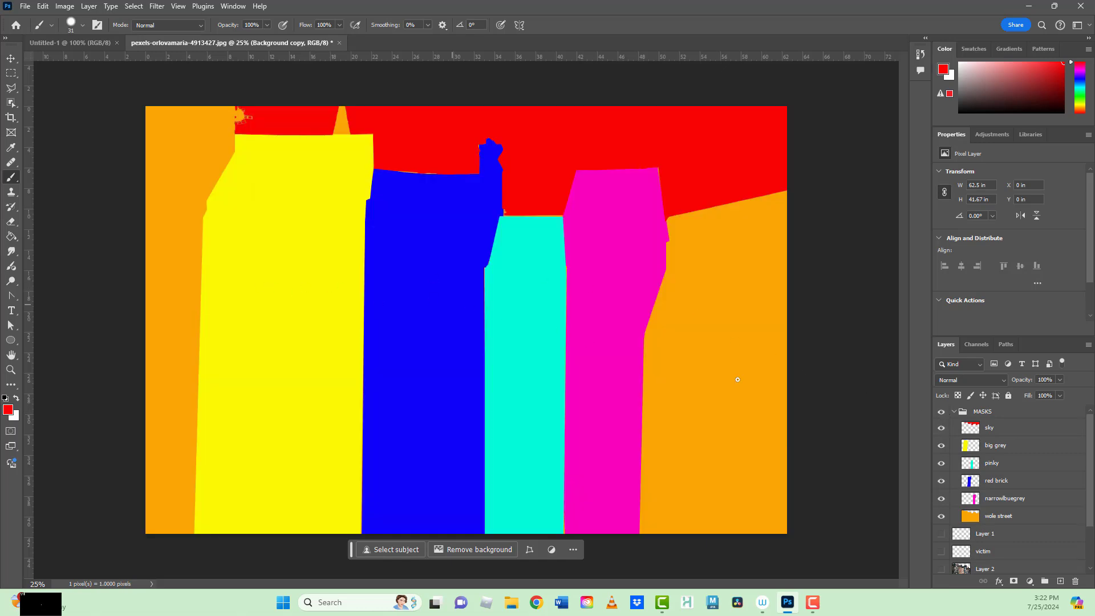
pyautogui.moveTo(941, 432); pyautogui.dragTo(941, 465)
pyautogui.click(942, 480)
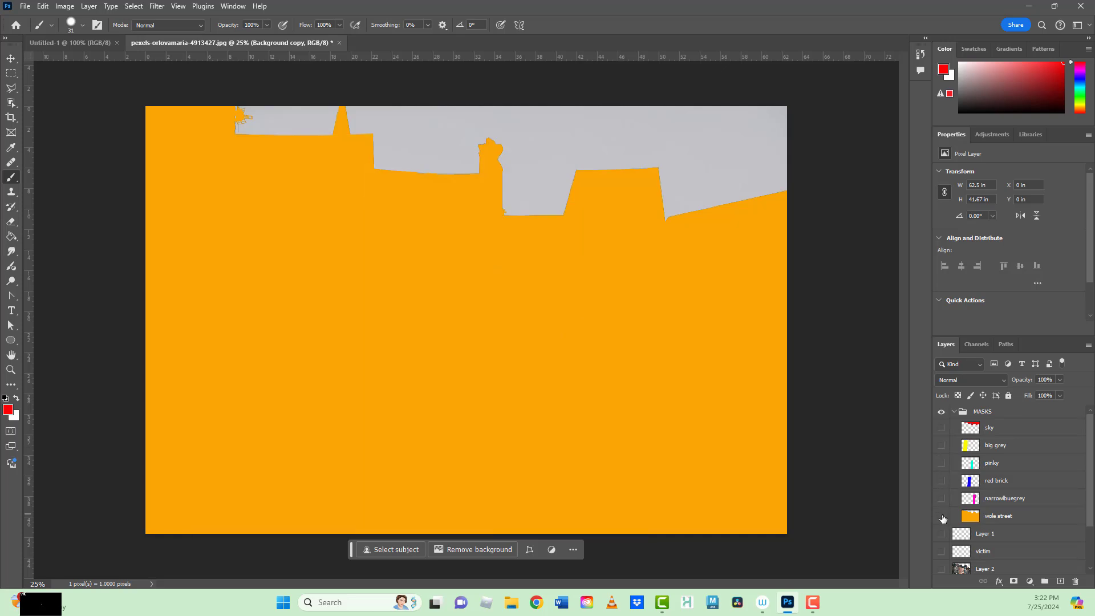
pyautogui.click(941, 516)
# Show the red brick, pinky, big grey, sky, narrowlbuegrey and wole street mask layers again.
pyautogui.click(942, 480)
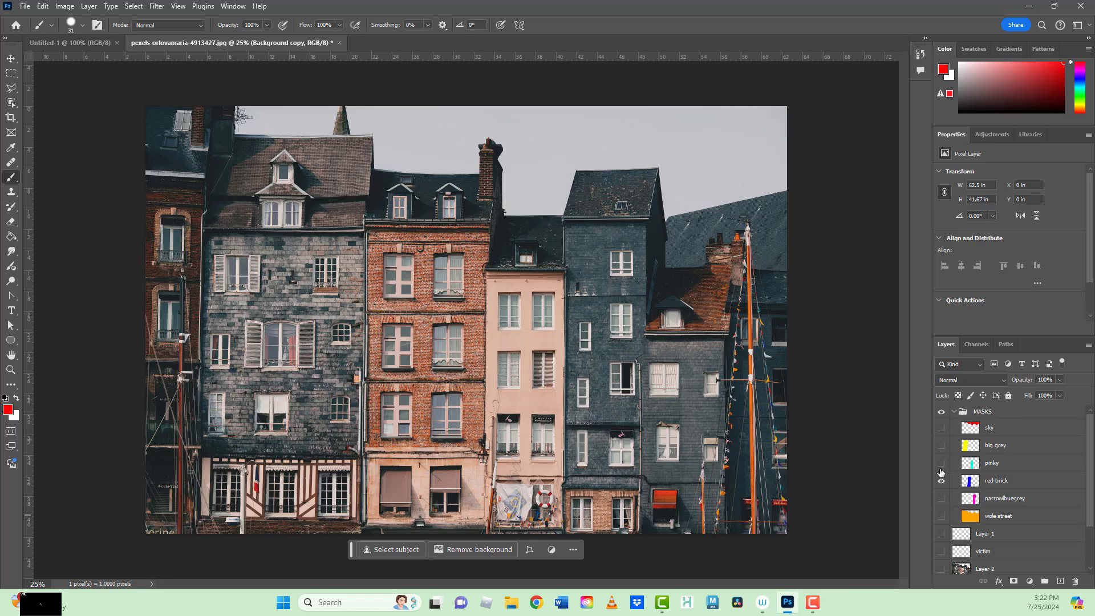
pyautogui.click(941, 463)
pyautogui.click(941, 445)
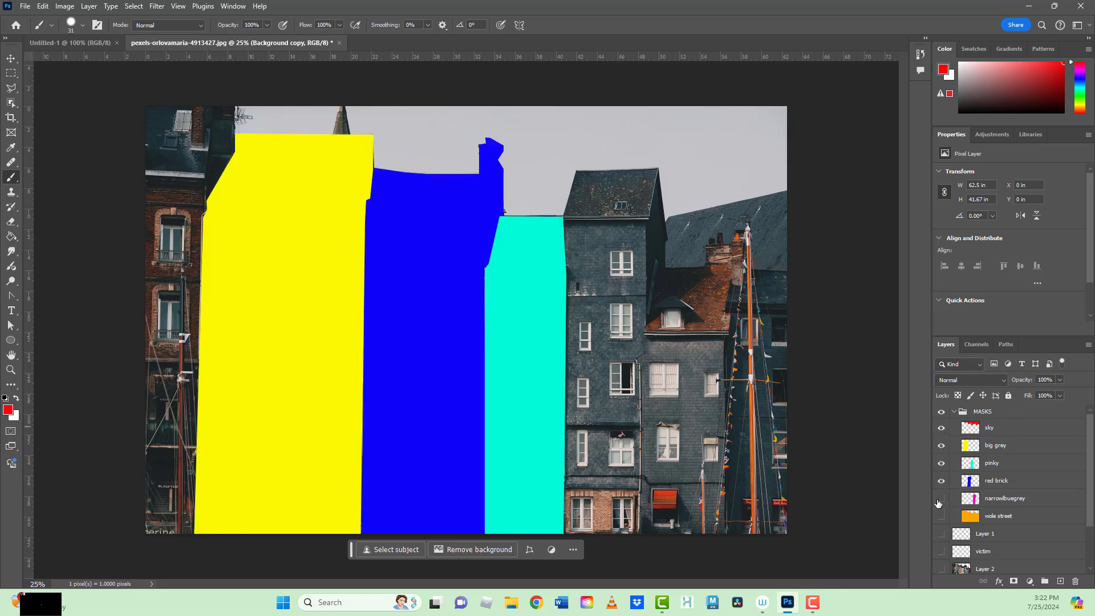
pyautogui.click(942, 499)
pyautogui.click(942, 518)
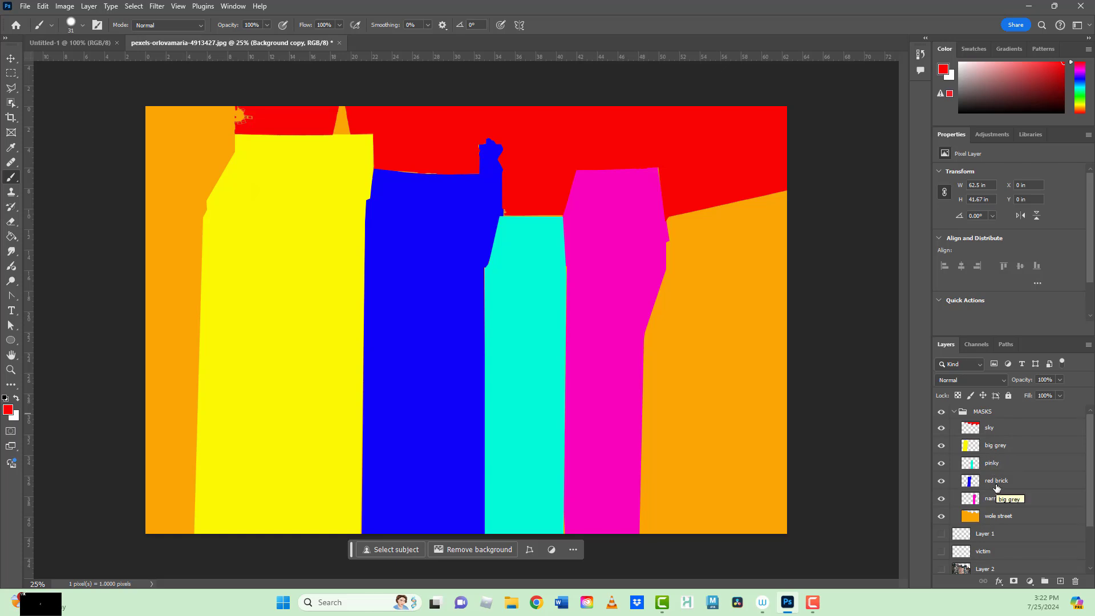
# Select the mask layers from sky to wole street, review the MASKS group, and leave it hidden and collapsed.
pyautogui.click(993, 432)
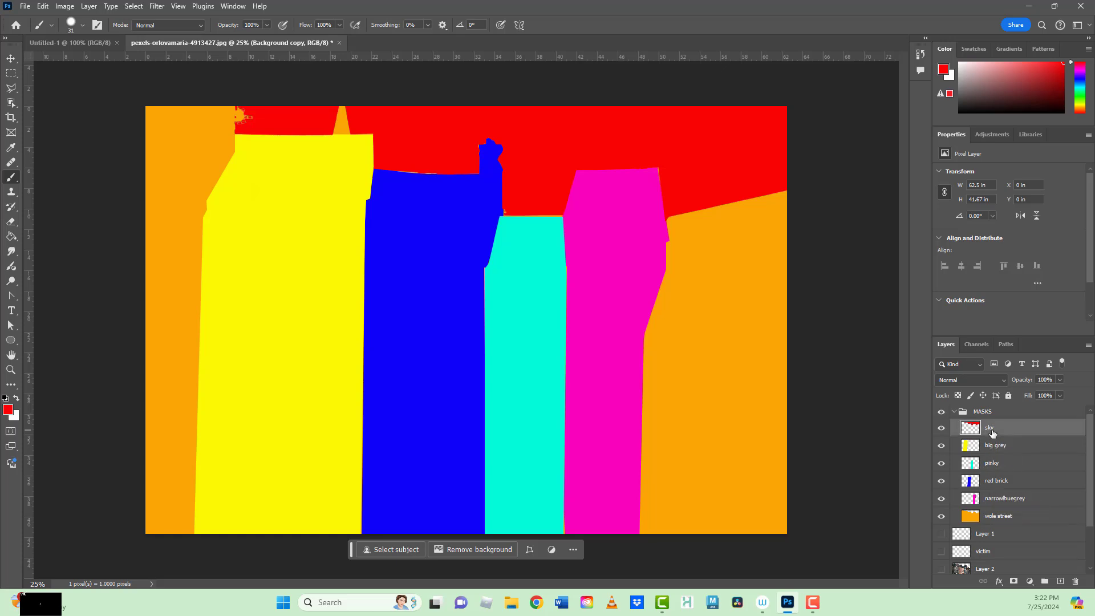
pyautogui.keyDown('shift'); pyautogui.click(1031, 517); pyautogui.keyUp('shift')
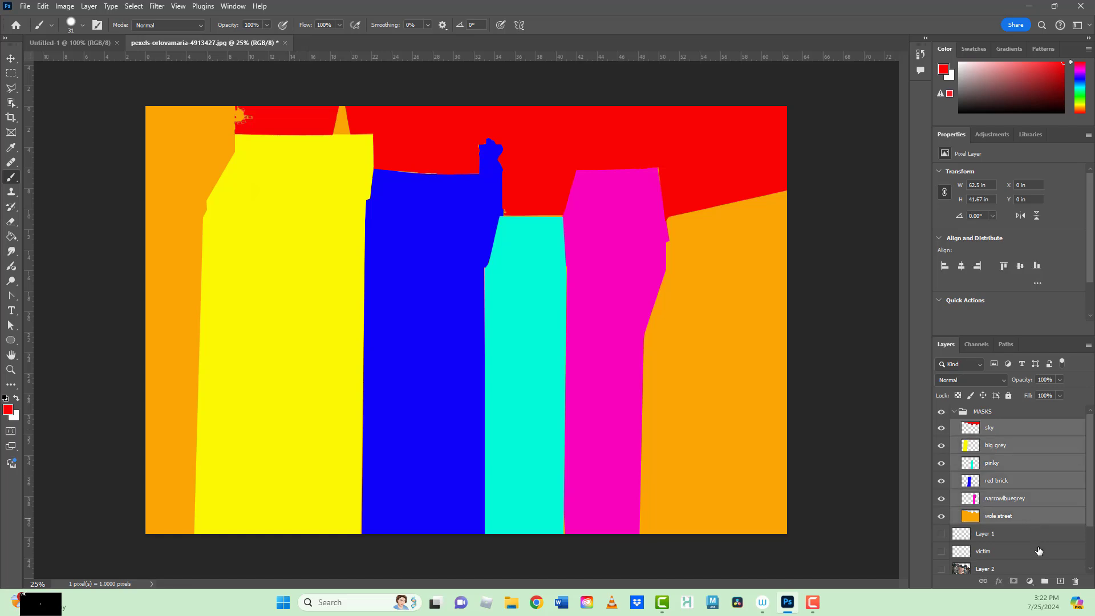
pyautogui.click(955, 415)
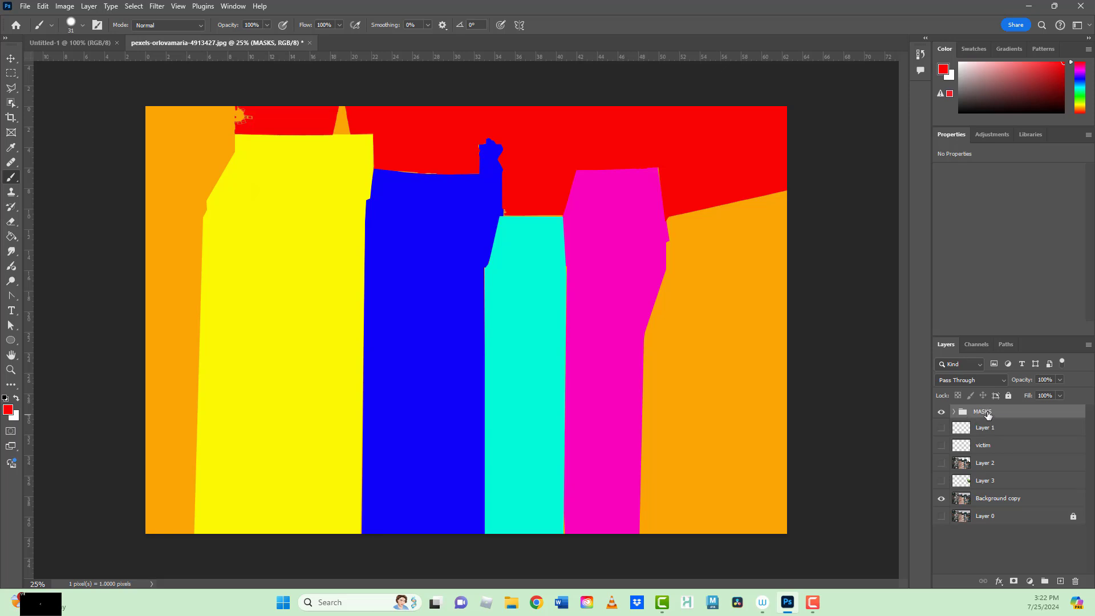
pyautogui.click(954, 412)
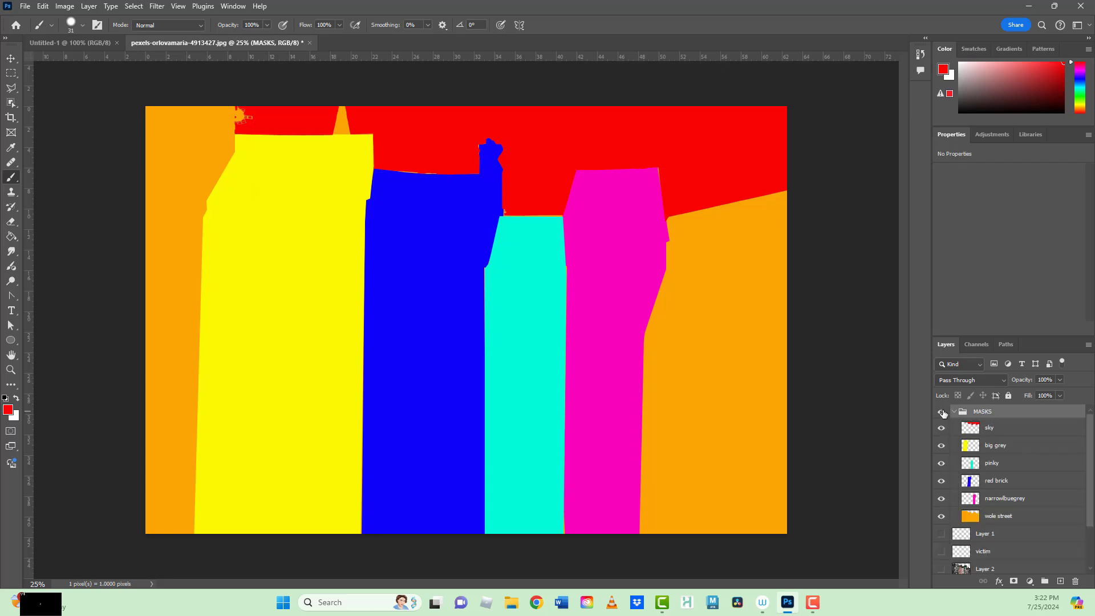
pyautogui.click(942, 415)
pyautogui.click(954, 412)
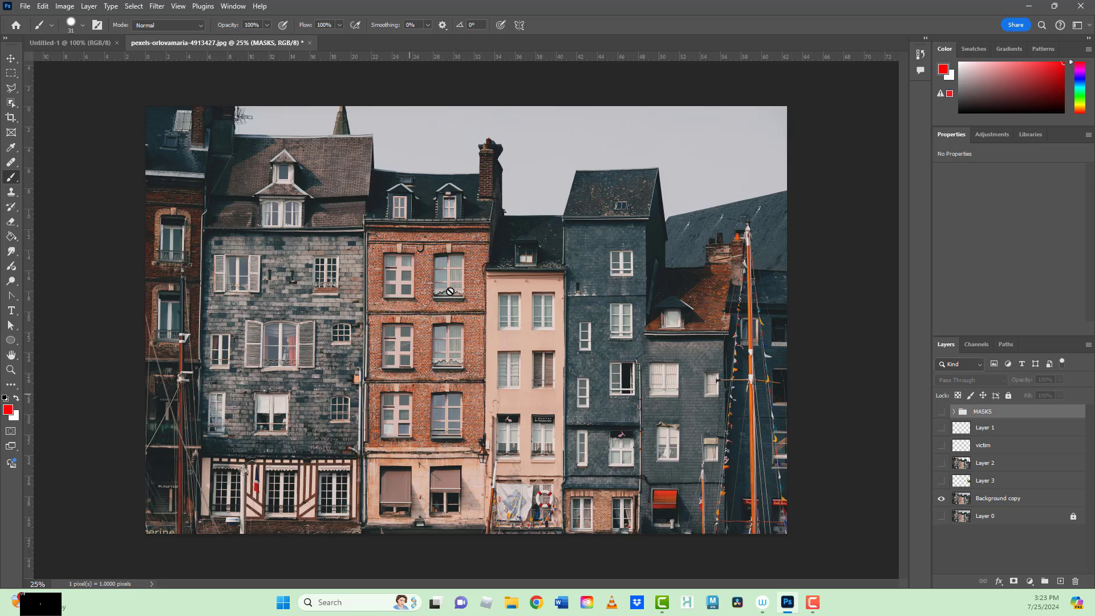
pyautogui.click(955, 412)
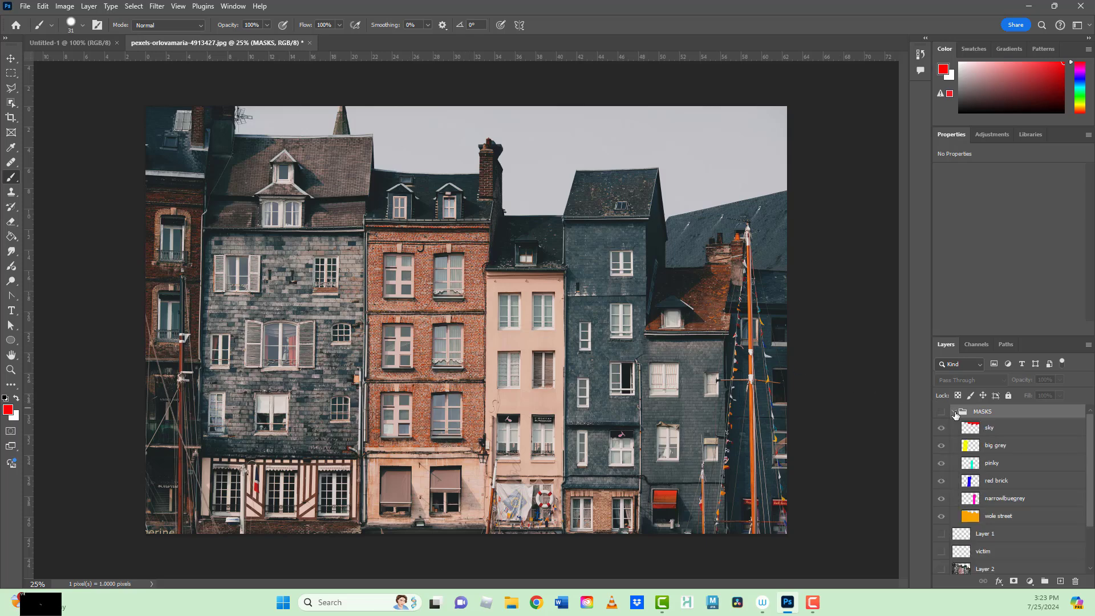
pyautogui.click(953, 412)
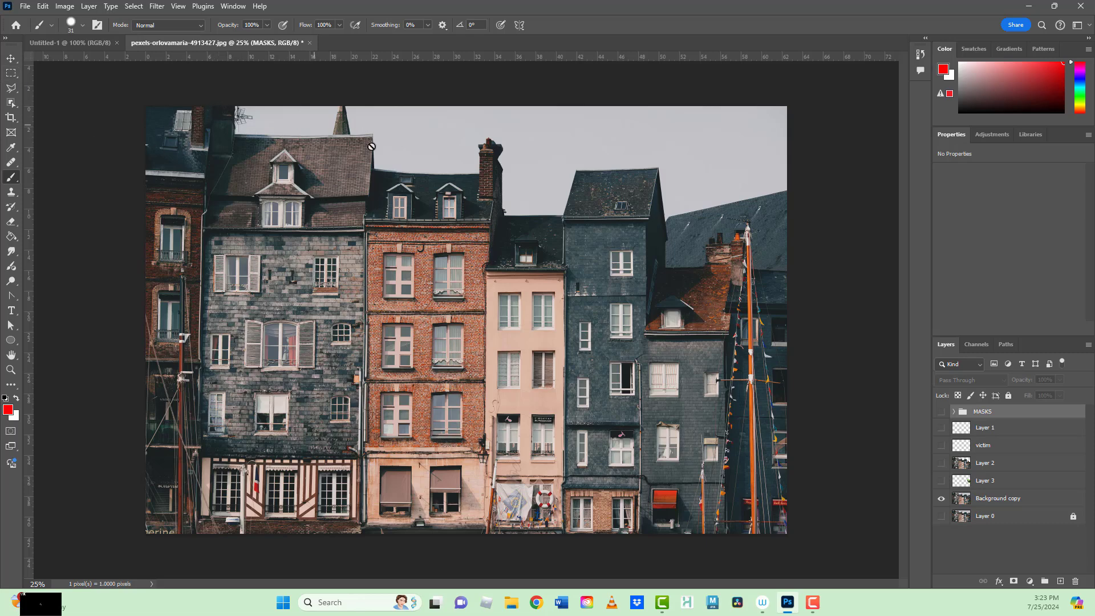
# Load Layer 2's outline as a selection and put a solid white shape of that area on a new layer above the MASKS group.
pyautogui.moveTo(957, 468); pyautogui.dragTo(958, 473)
pyautogui.keyDown('ctrl'); pyautogui.click(958, 471); pyautogui.keyUp('ctrl')
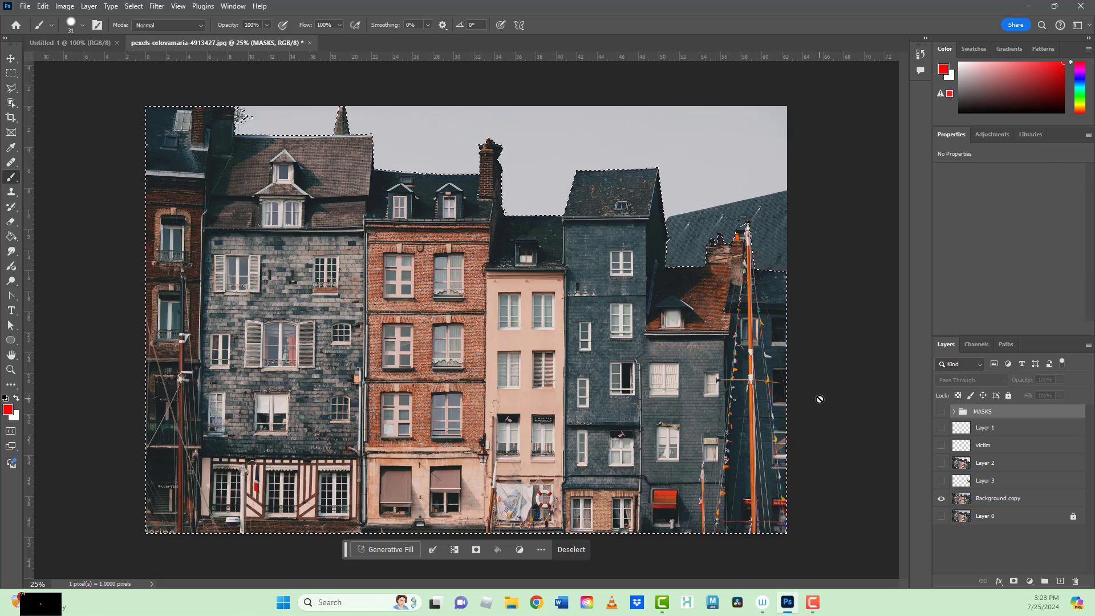
pyautogui.hotkey('ctrl', 'd')
pyautogui.hotkey('ctrl', 'v')
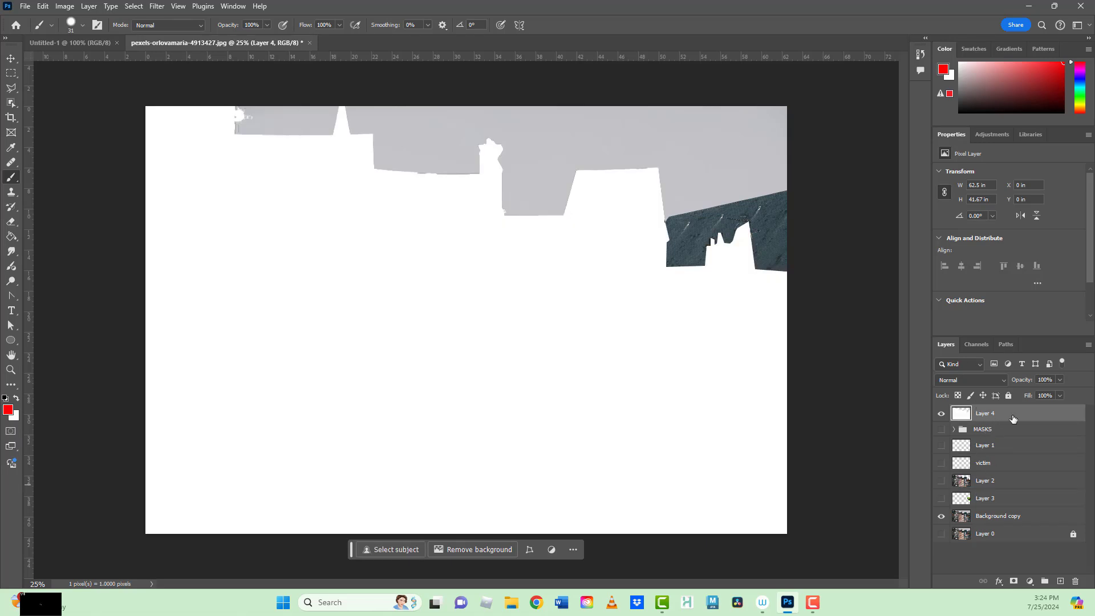
# Delete the white Layer 4 and rename Layer 2 as duplocated front.
pyautogui.moveTo(993, 415); pyautogui.dragTo(1076, 584)
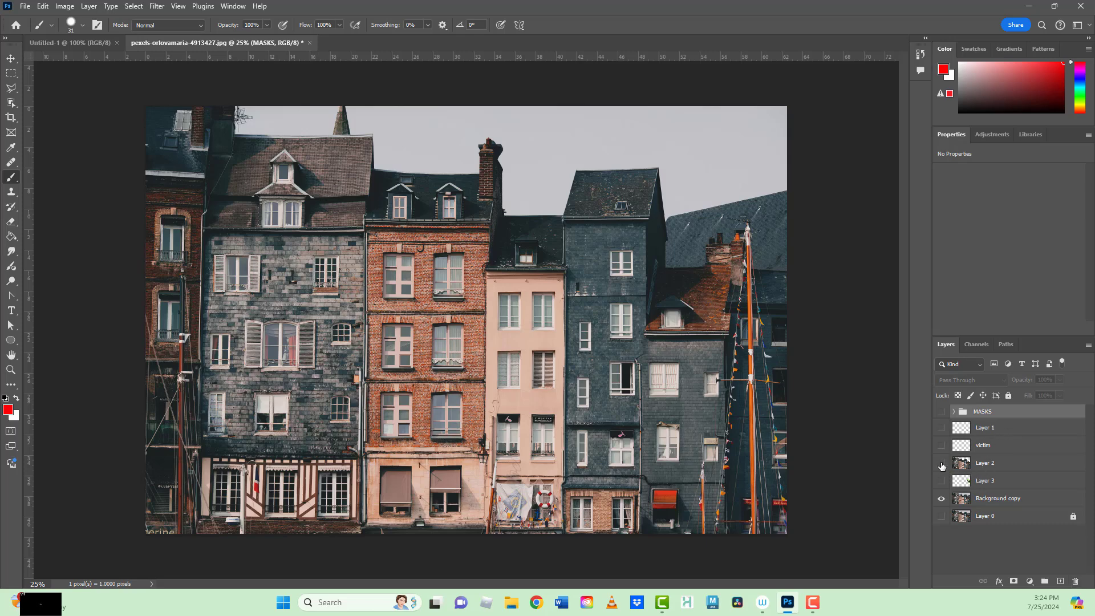
pyautogui.click(983, 465)
pyautogui.doubleClick(984, 463)
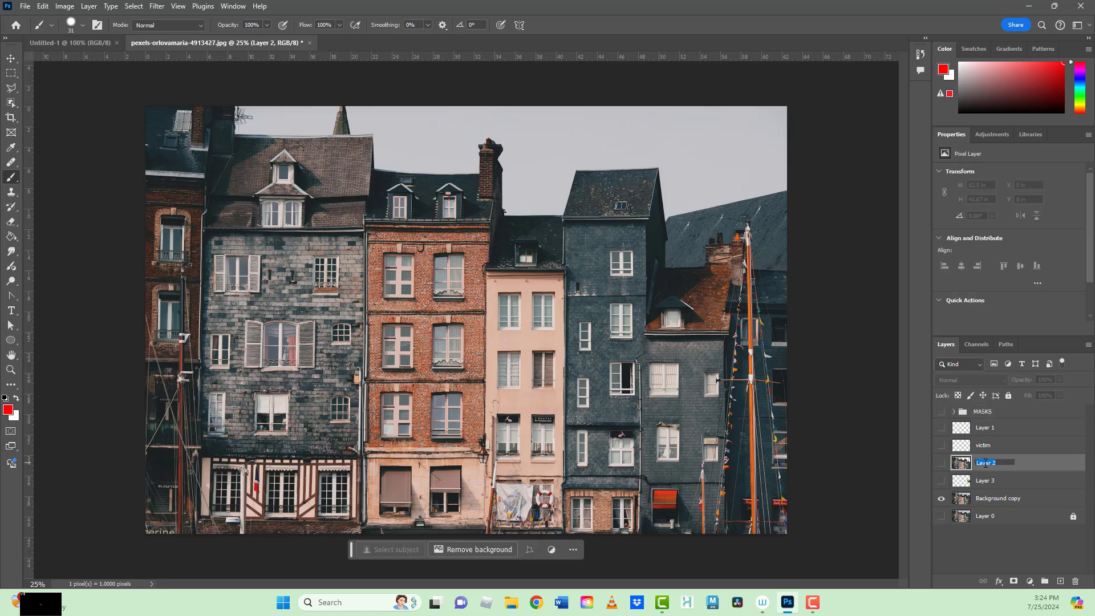
pyautogui.write('duplocated front')
pyautogui.press('Return')
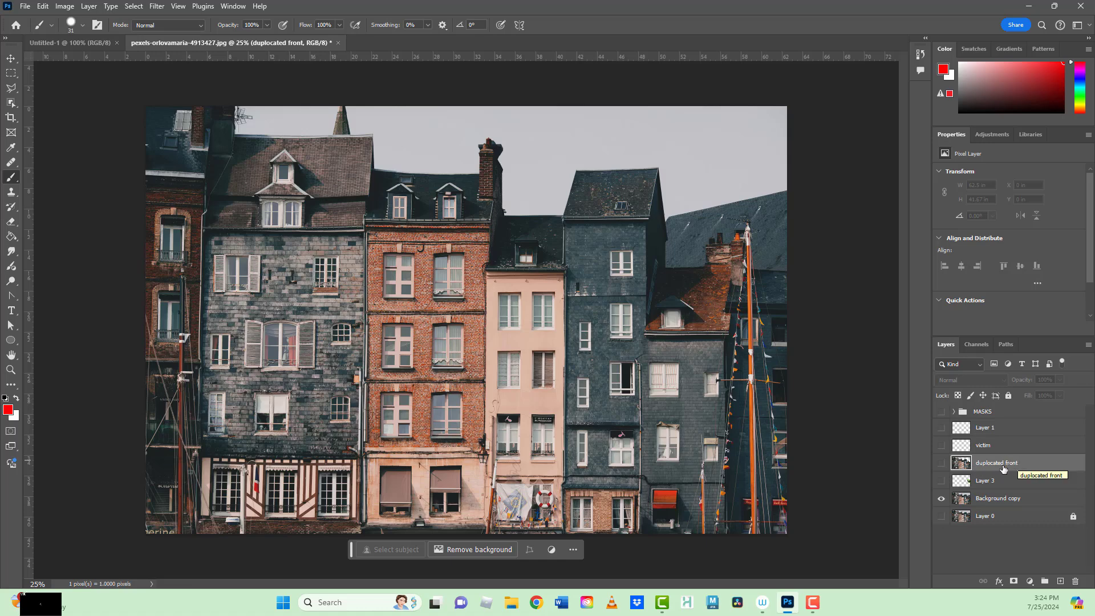
# Show the duplocated front layer and inspect its cutout by hiding Background copy and showing it again.
pyautogui.click(942, 463)
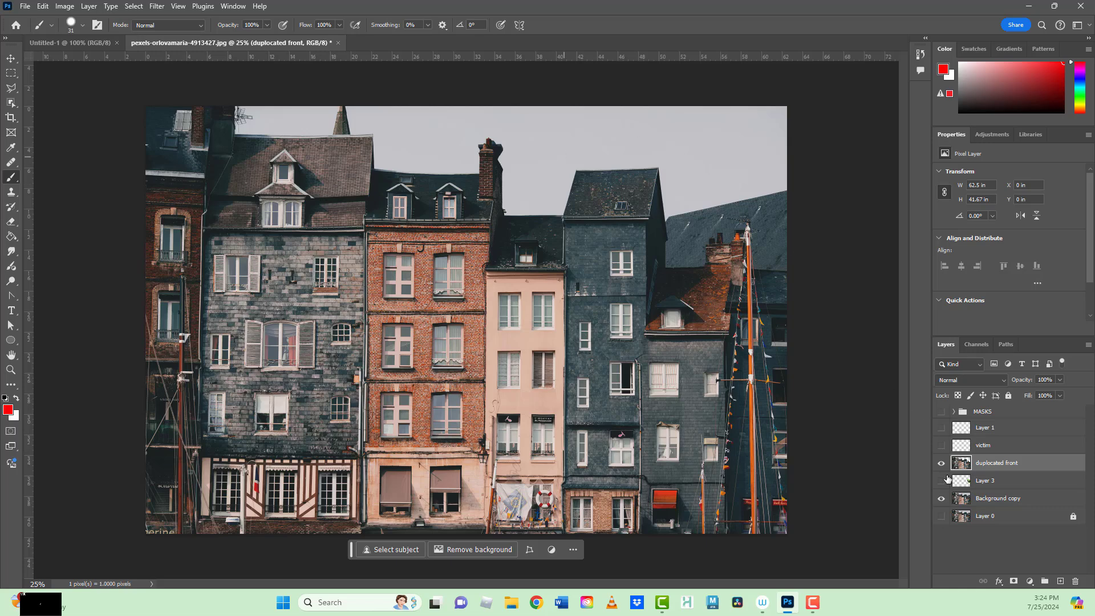
pyautogui.click(942, 499)
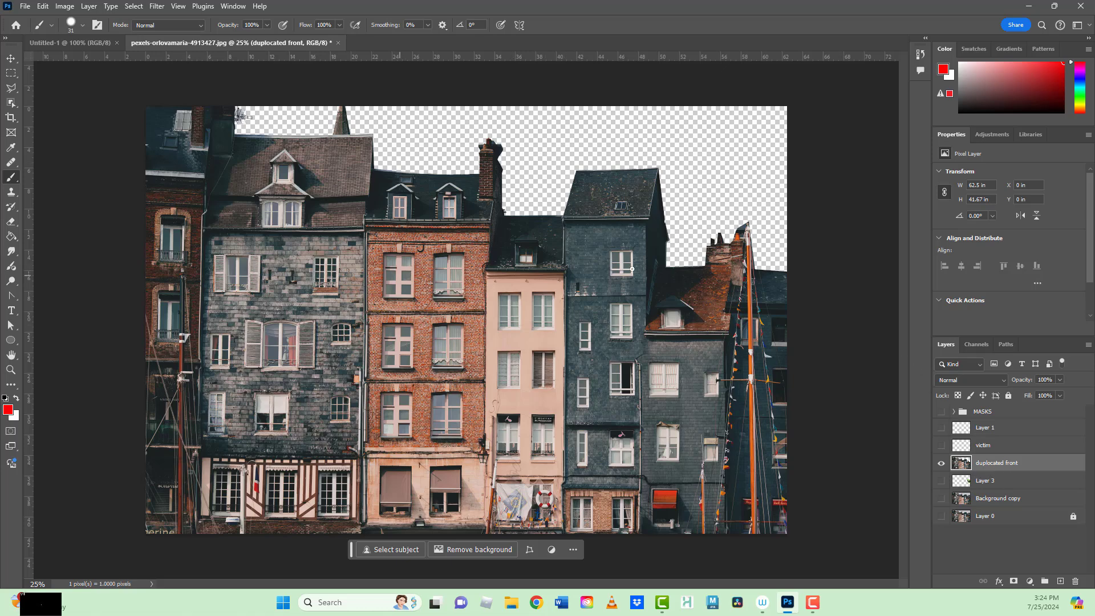
pyautogui.click(941, 499)
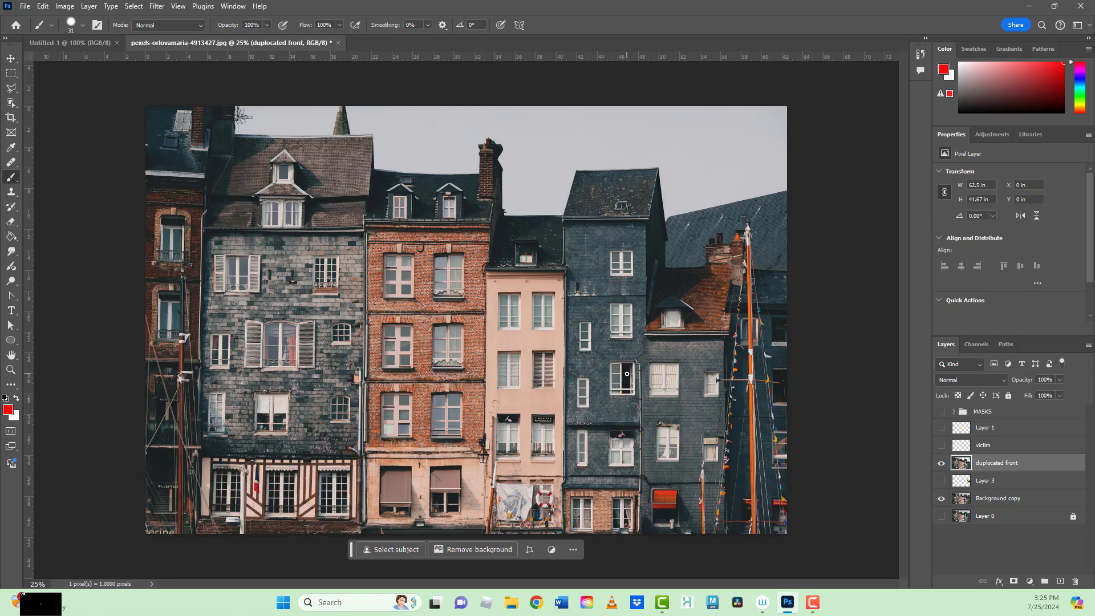
# Show Layer 3 and move its green monster up so it rises behind the rooftops on the far right of the street.
pyautogui.click(941, 482)
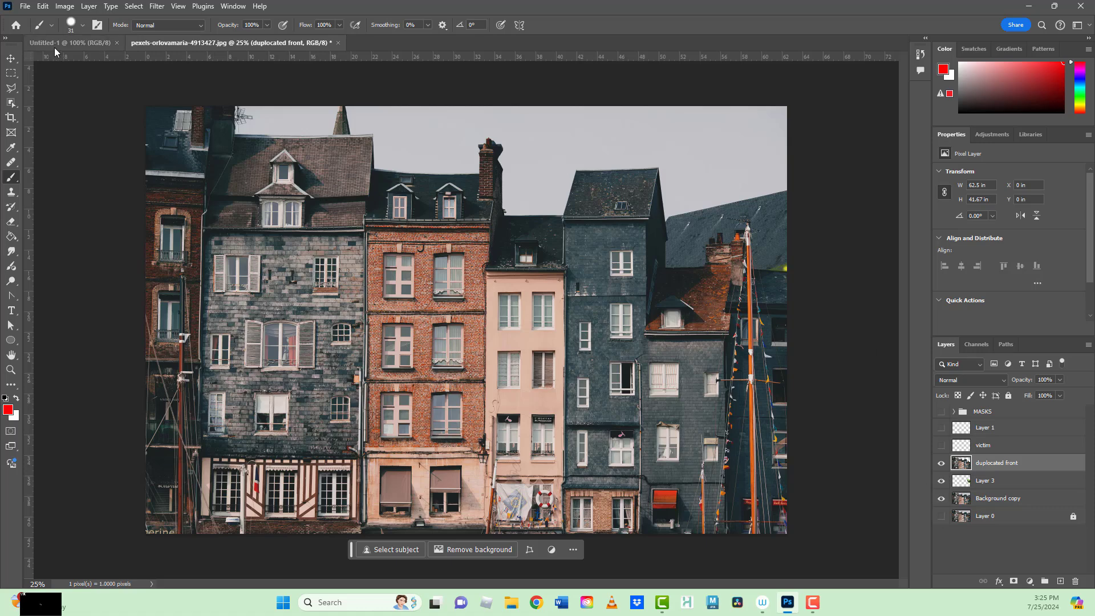
pyautogui.click(12, 59)
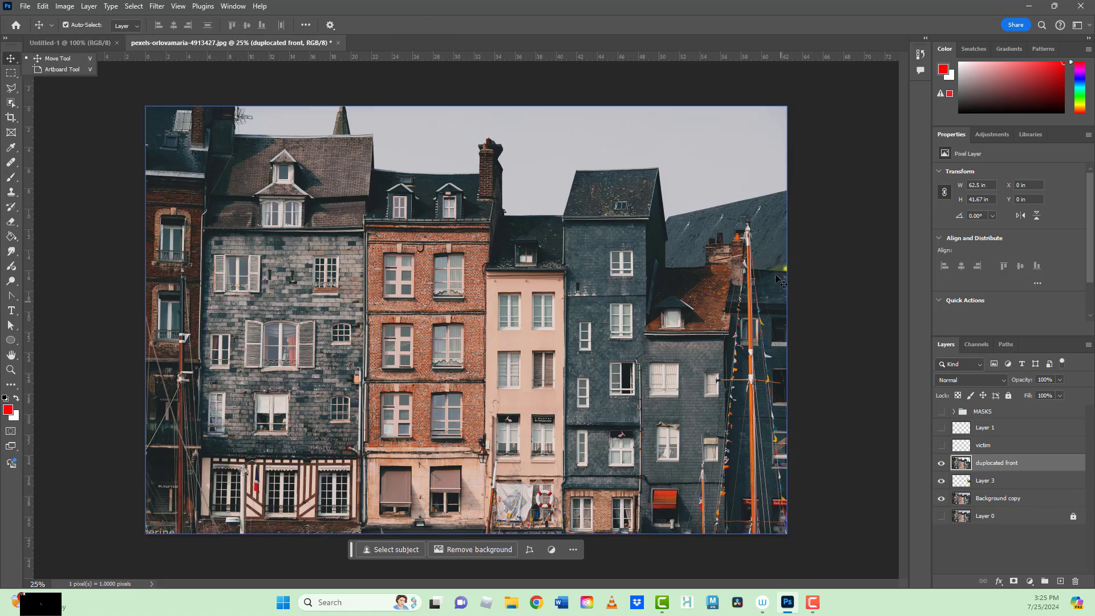
pyautogui.moveTo(786, 315); pyautogui.dragTo(744, 143)
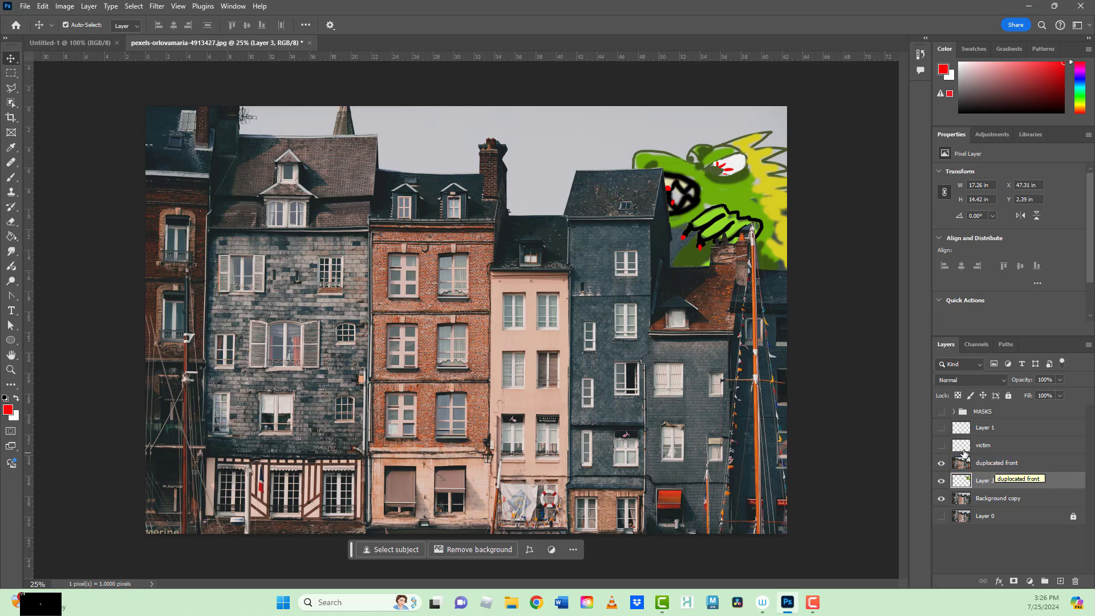
# Show the victim layer, brush a red oval head onto its stick figure, and check the layer by hiding and showing it.
pyautogui.click(981, 449)
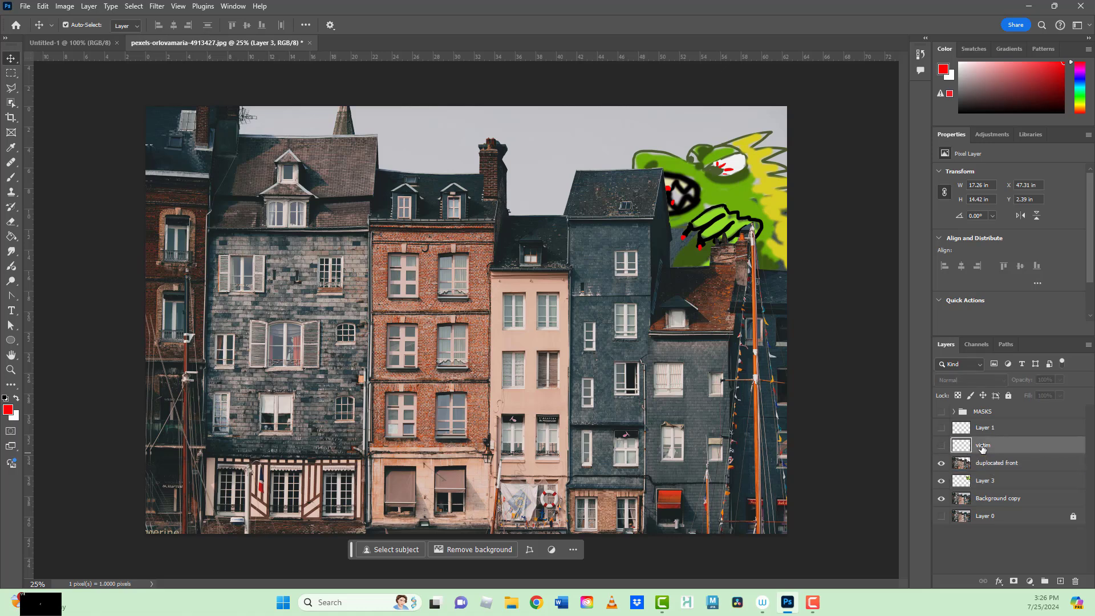
pyautogui.click(941, 448)
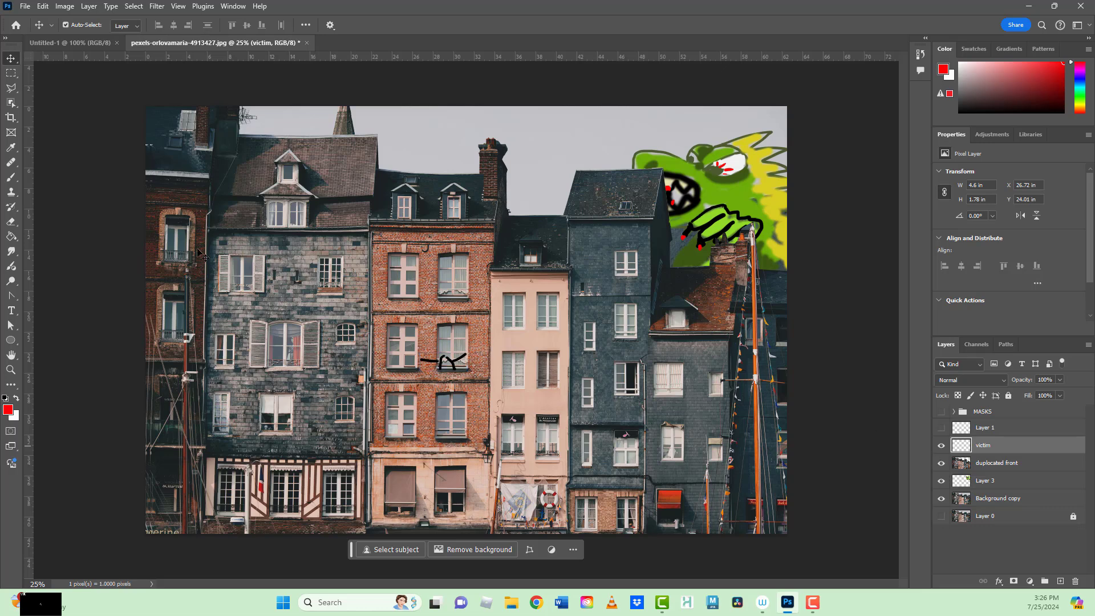
pyautogui.click(8, 182)
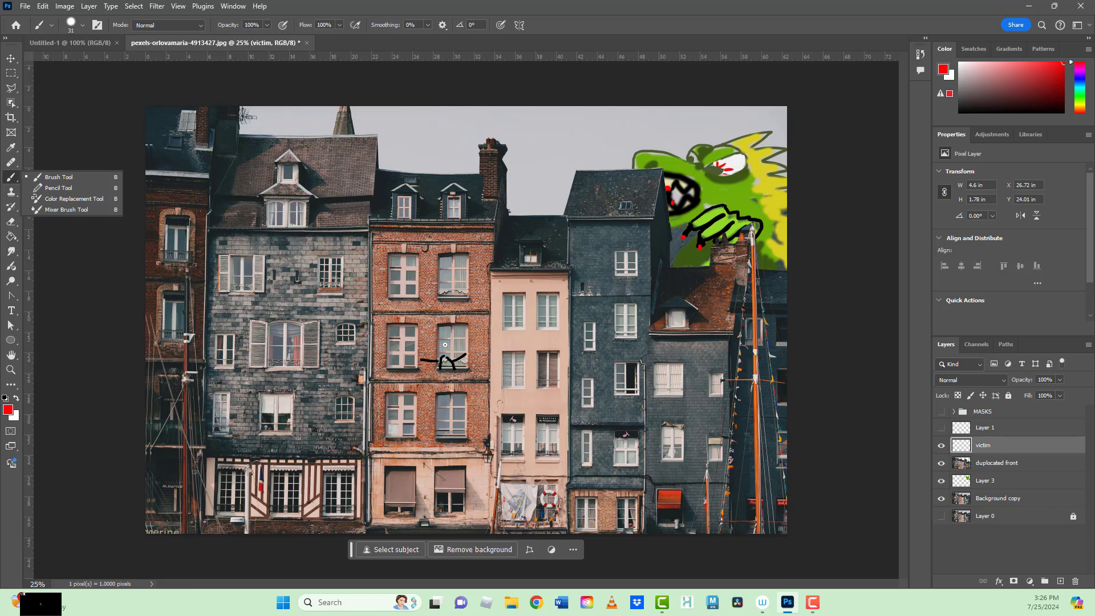
pyautogui.moveTo(444, 344)
pyautogui.mouseDown()
pyautogui.moveTo(450, 355)
pyautogui.moveTo(460, 347)
pyautogui.mouseUp()
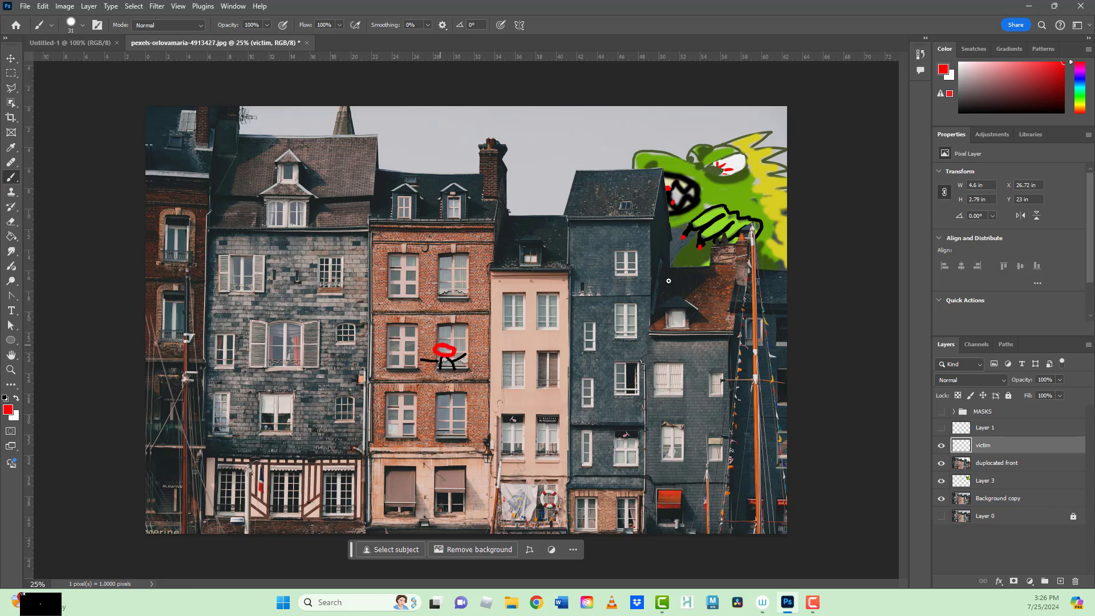
pyautogui.click(941, 446)
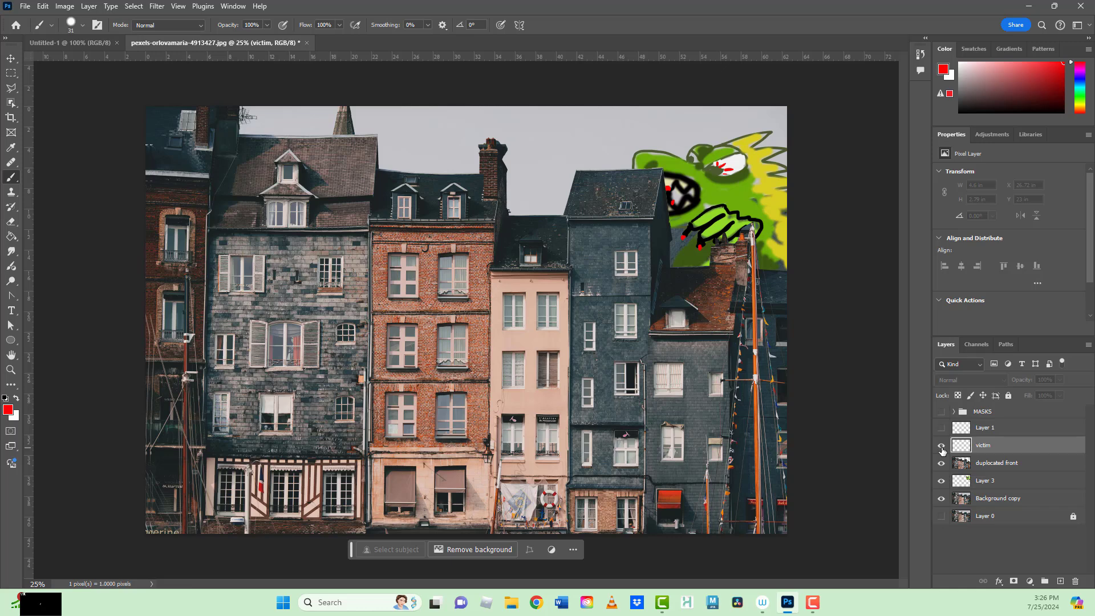
pyautogui.click(942, 446)
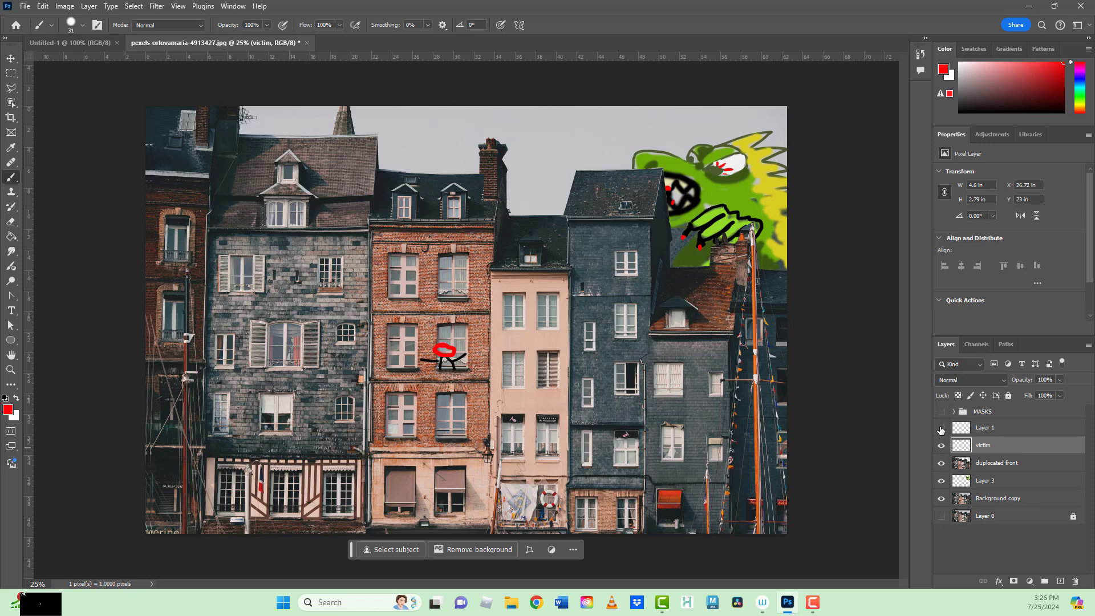
# Show Layer 1's stick figures and shift the Layer 3 monster slightly left to X 46.81 in.
pyautogui.click(940, 428)
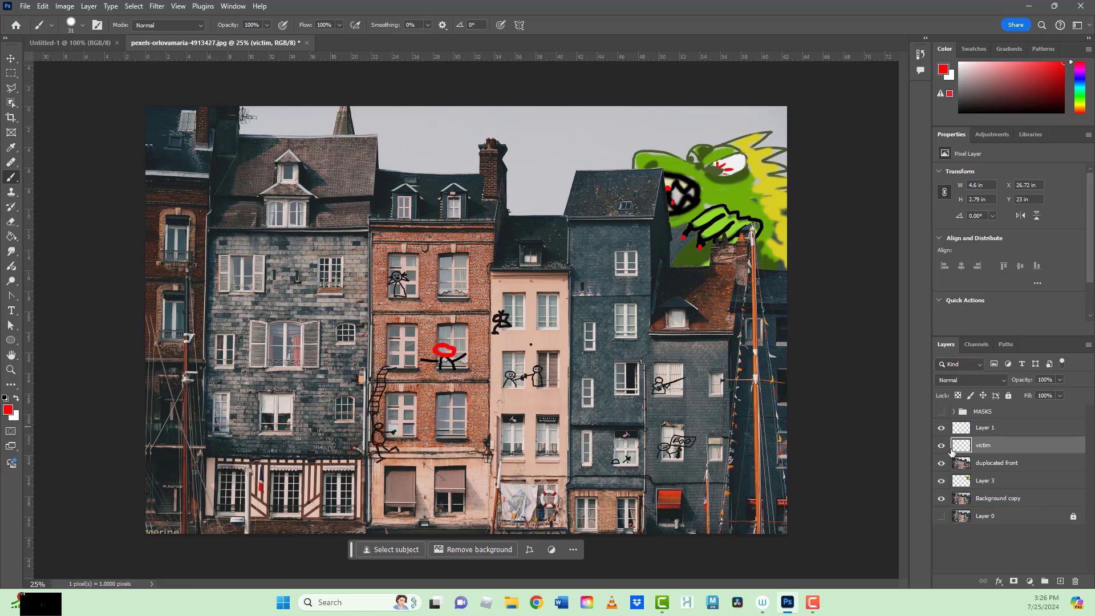
pyautogui.click(983, 482)
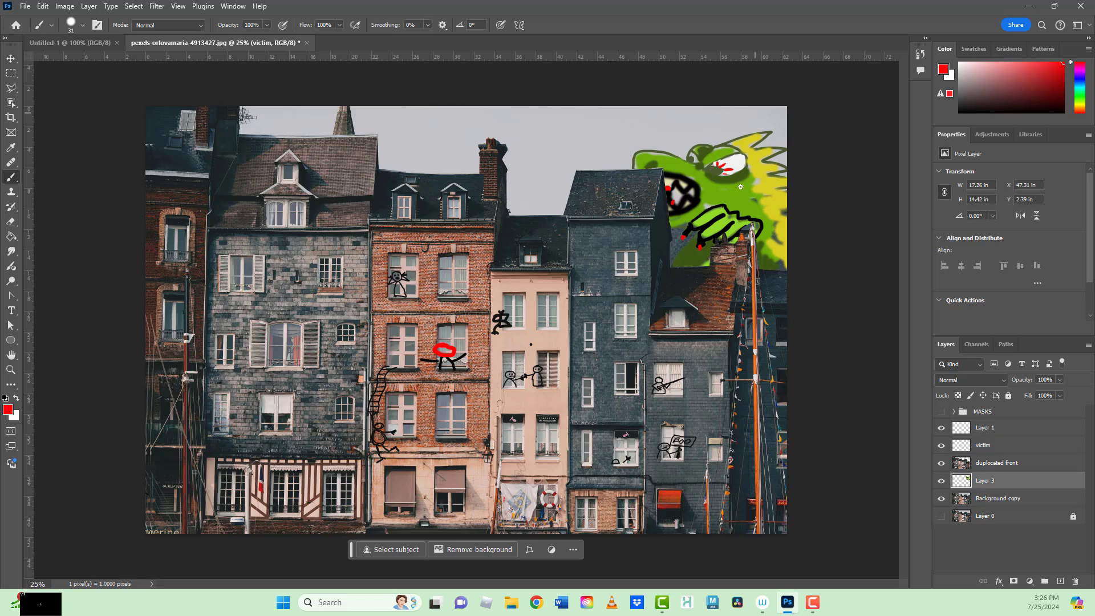
pyautogui.click(11, 59)
pyautogui.moveTo(752, 190)
pyautogui.mouseDown()
pyautogui.moveTo(753, 170)
pyautogui.moveTo(775, 181)
pyautogui.moveTo(742, 196)
pyautogui.mouseUp()
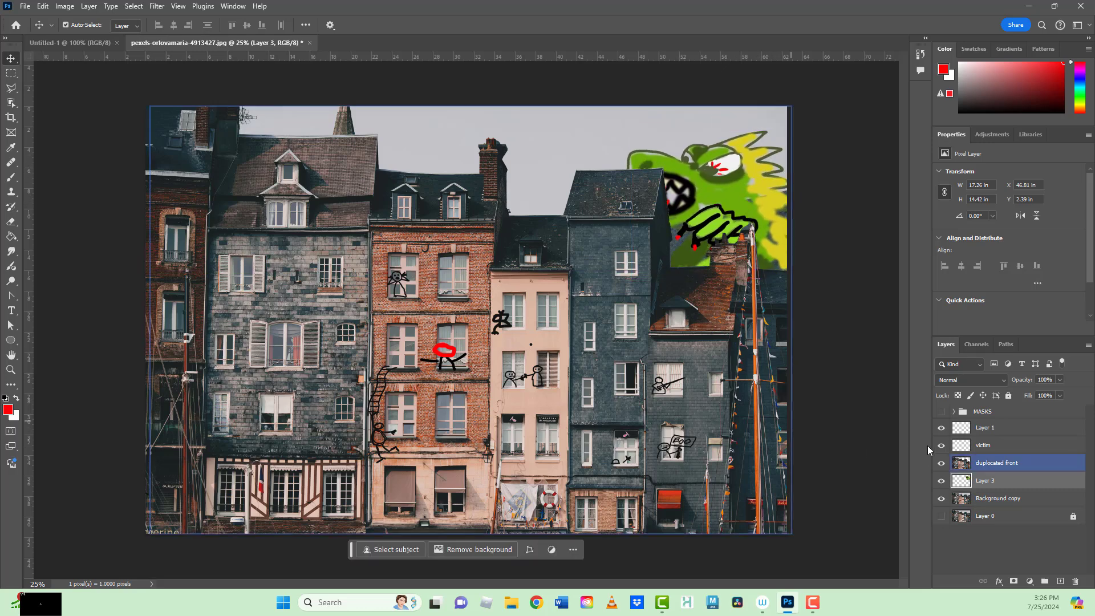
# Toggle Layer 1, victim and duplocated front to compare them, leaving Layer 1, victim and Layer 3 hidden.
pyautogui.click(973, 438)
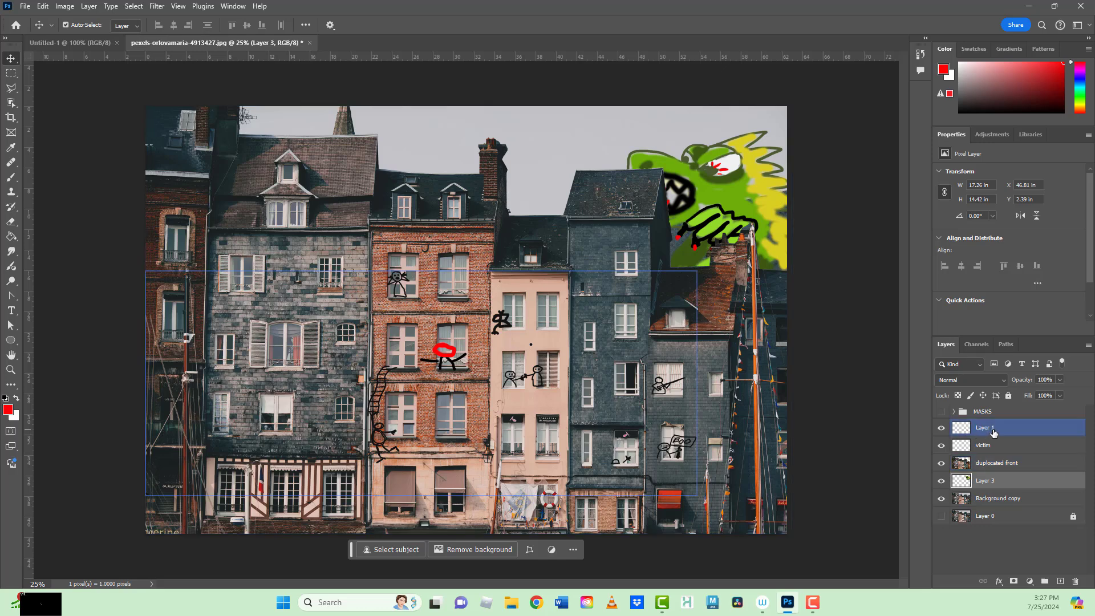
pyautogui.click(941, 434)
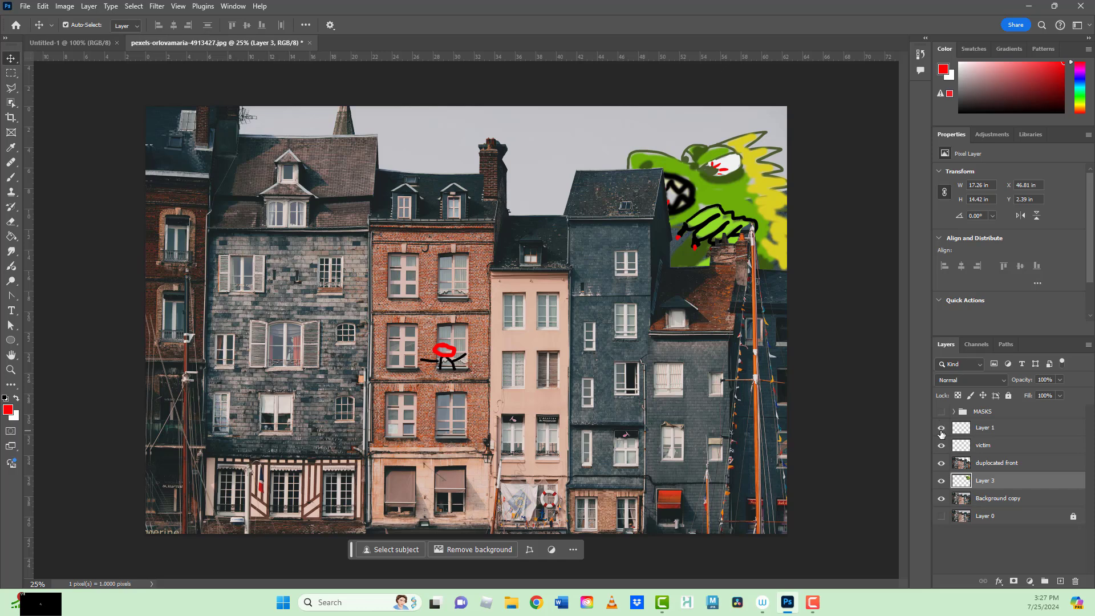
pyautogui.click(941, 429)
pyautogui.click(941, 448)
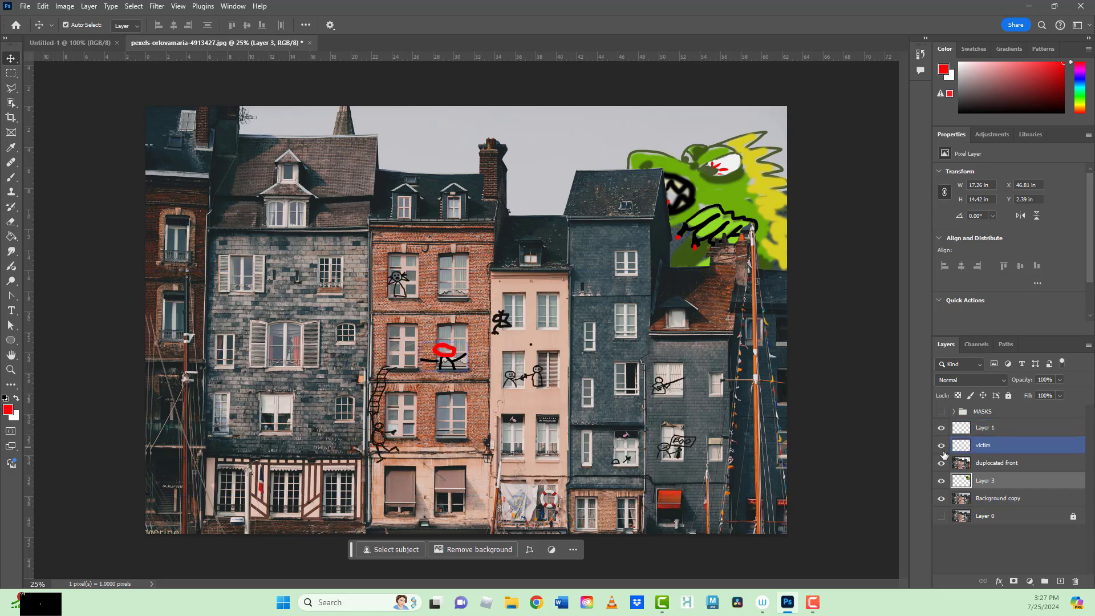
pyautogui.click(942, 446)
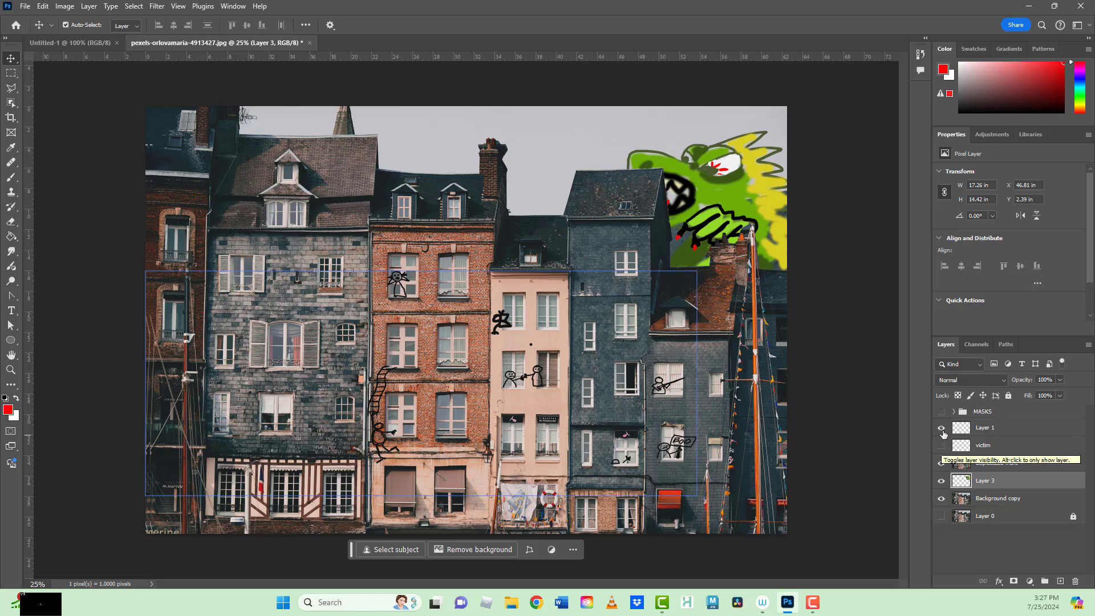
pyautogui.click(942, 428)
pyautogui.click(941, 463)
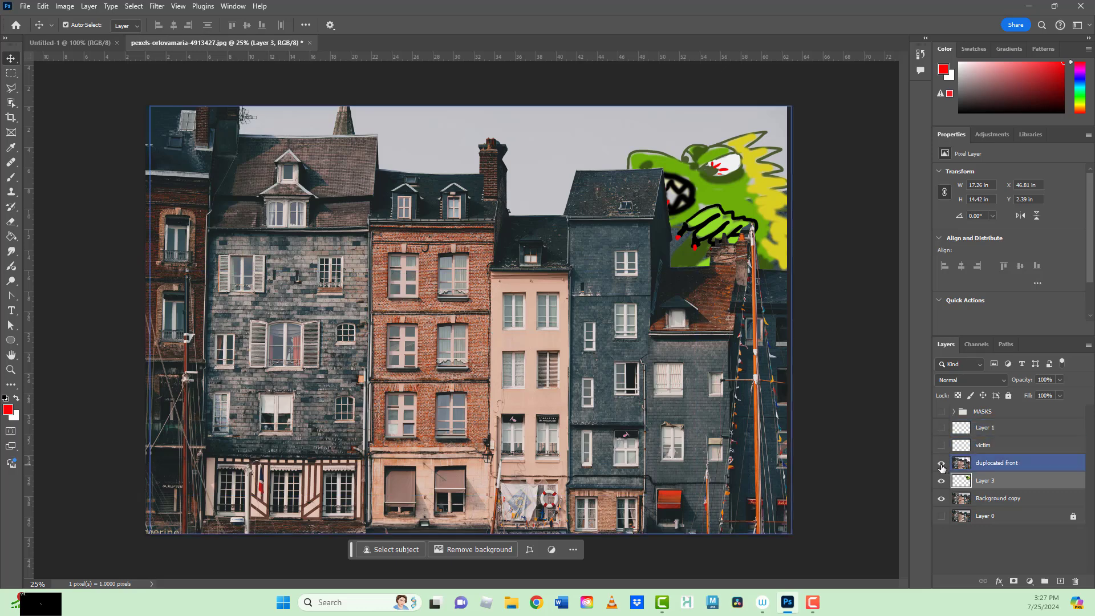
pyautogui.click(941, 464)
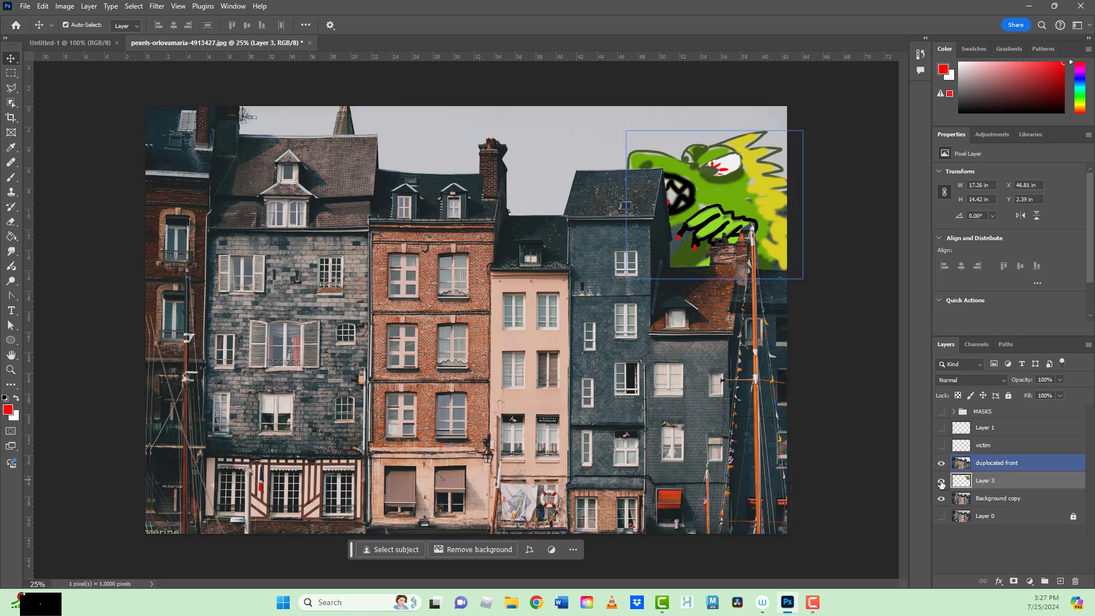
pyautogui.click(941, 482)
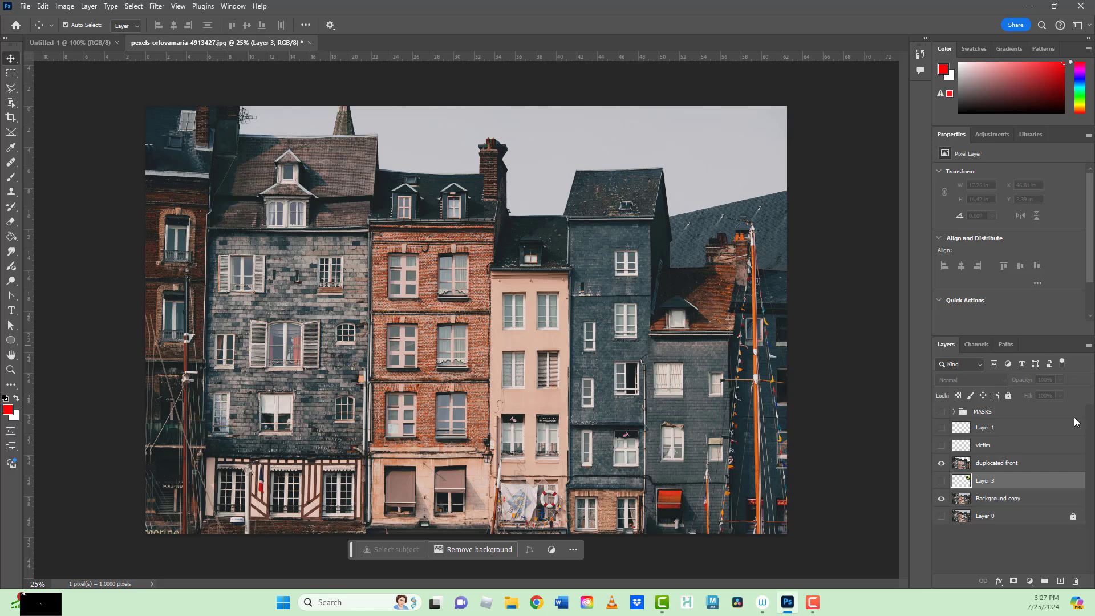
# Show Layer 1 and rename it as victims.
pyautogui.click(941, 428)
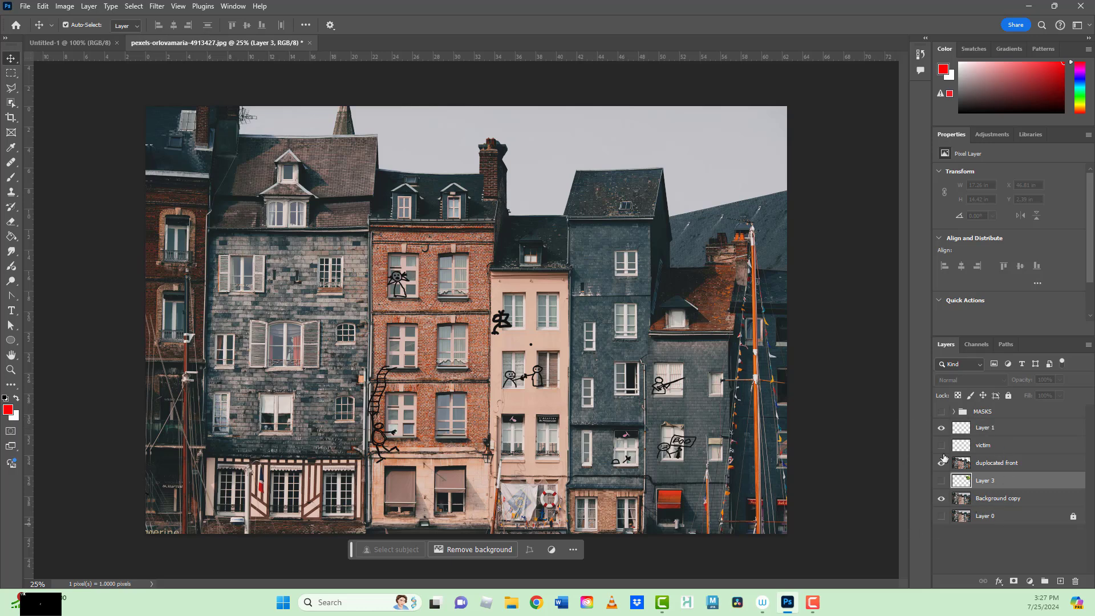
pyautogui.click(998, 497)
pyautogui.click(1001, 429)
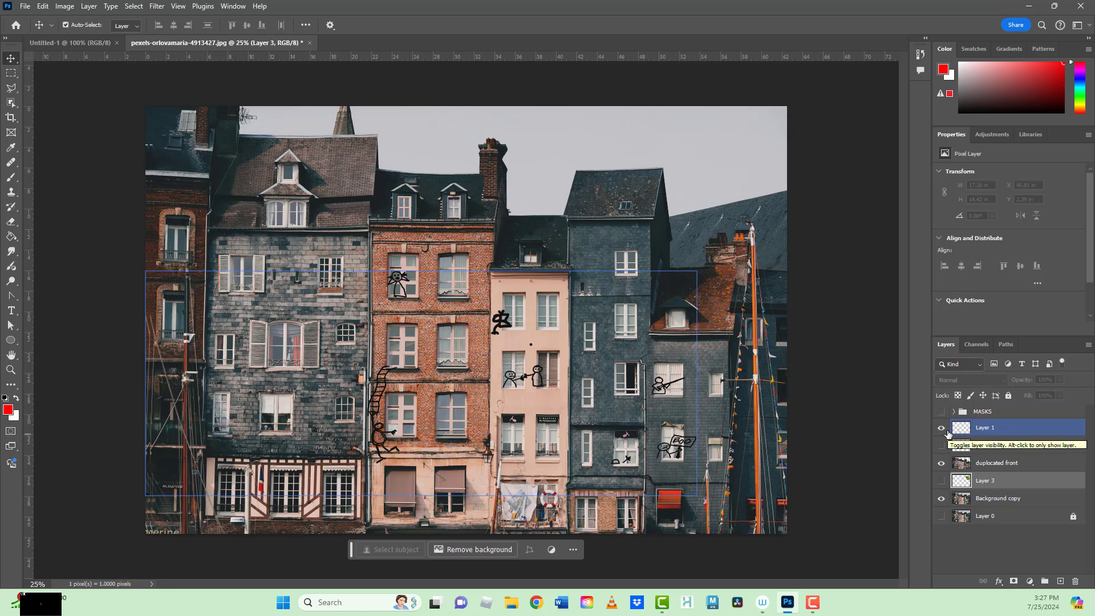
pyautogui.doubleClick(984, 428)
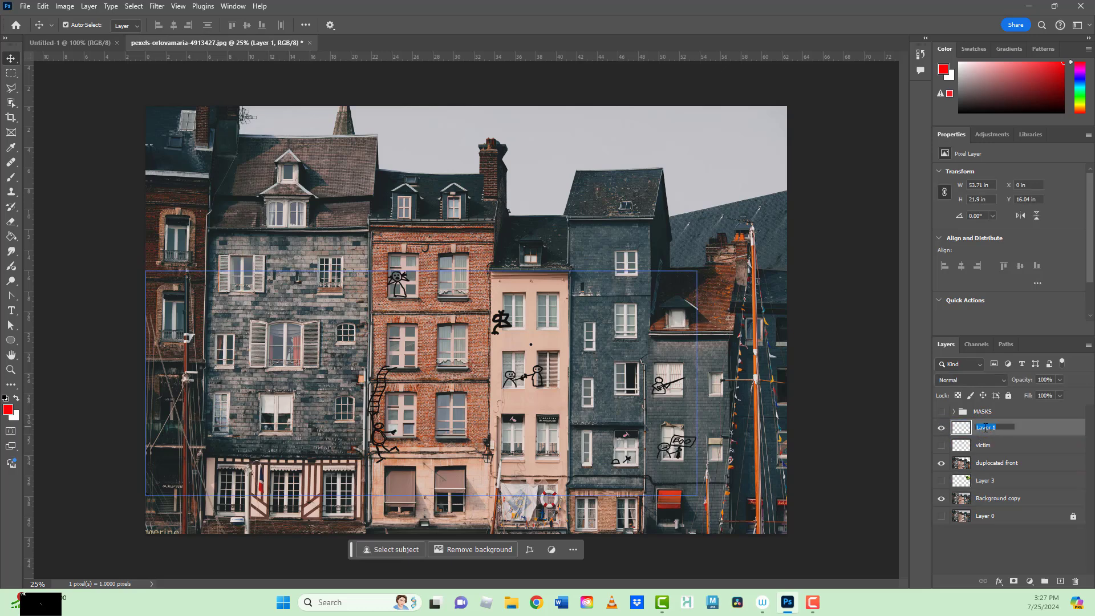
pyautogui.write('victims')
pyautogui.press('Return')
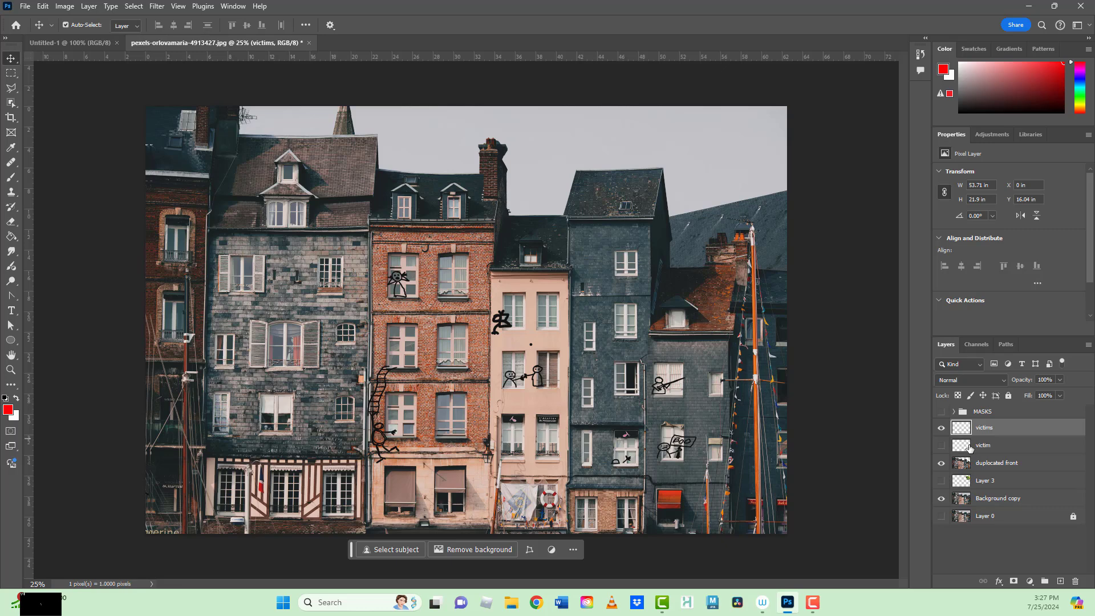
# Delete the victim layer, and check the victims layer by hiding it and showing it again.
pyautogui.click(988, 446)
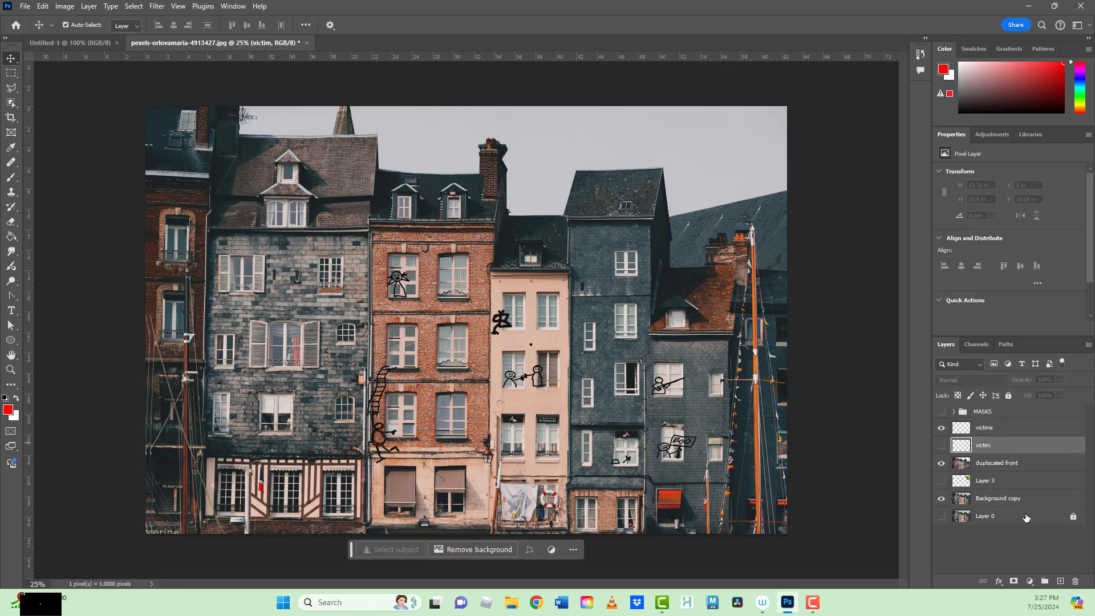
pyautogui.click(1075, 581)
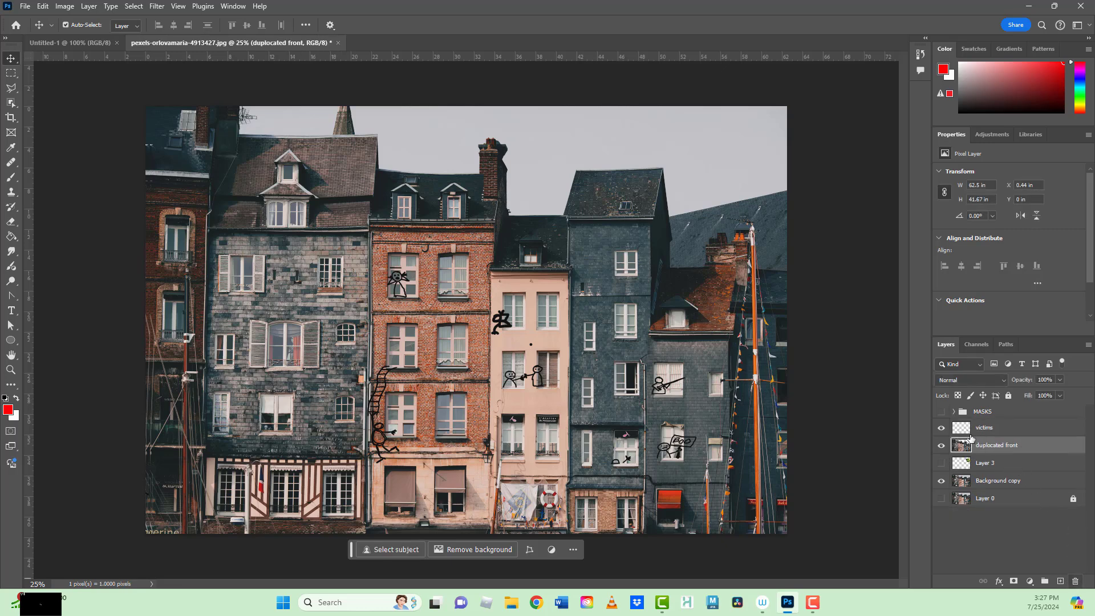
pyautogui.click(946, 431)
pyautogui.click(940, 431)
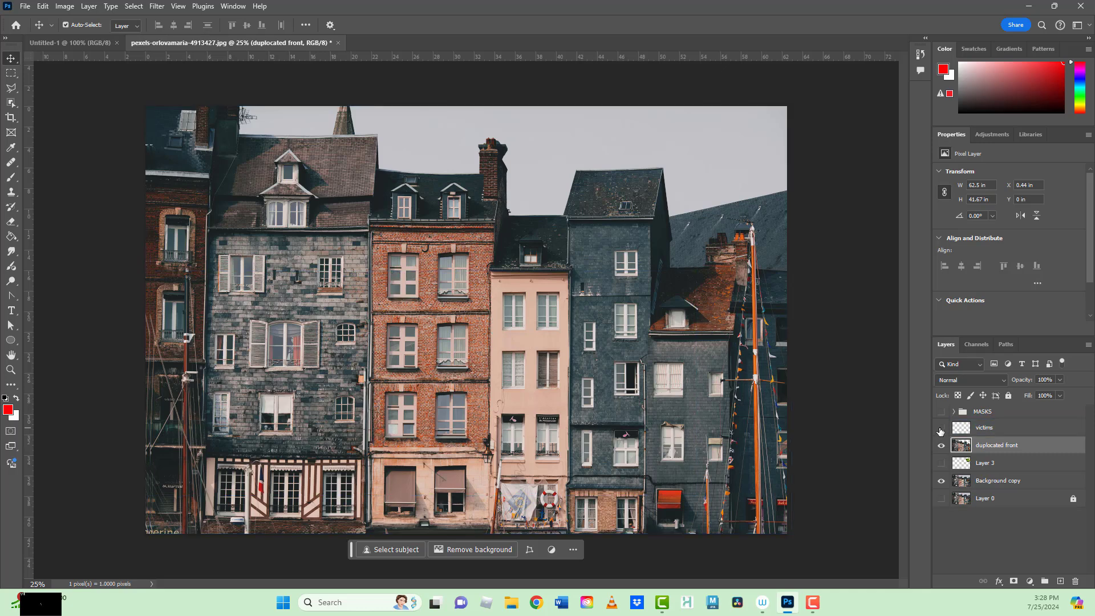
pyautogui.click(941, 431)
# Select the victims and duplocated front layers together.
pyautogui.click(998, 446)
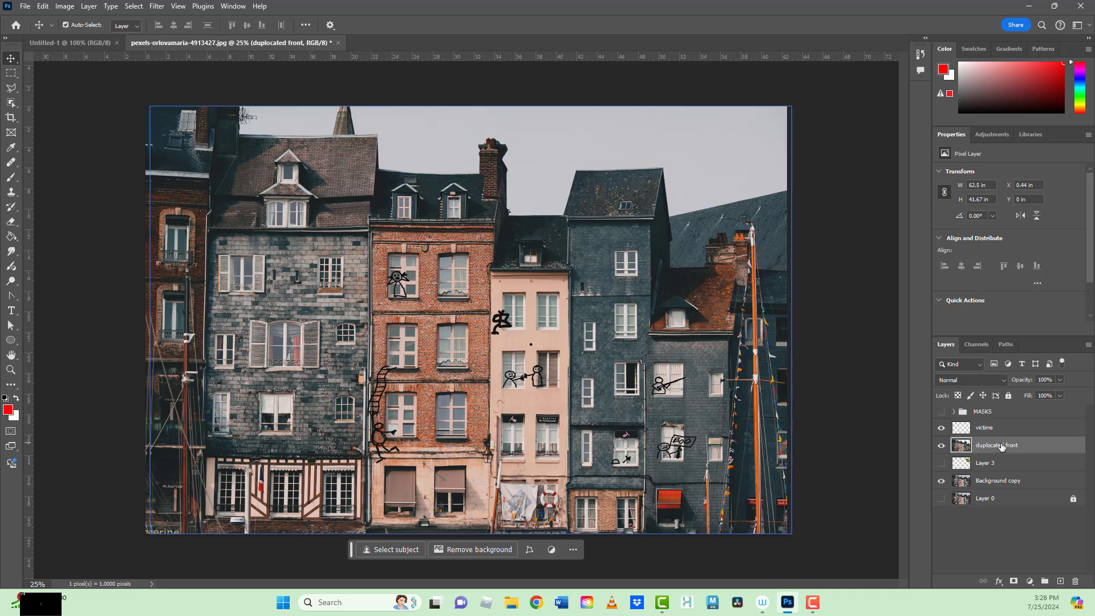
pyautogui.click(1001, 432)
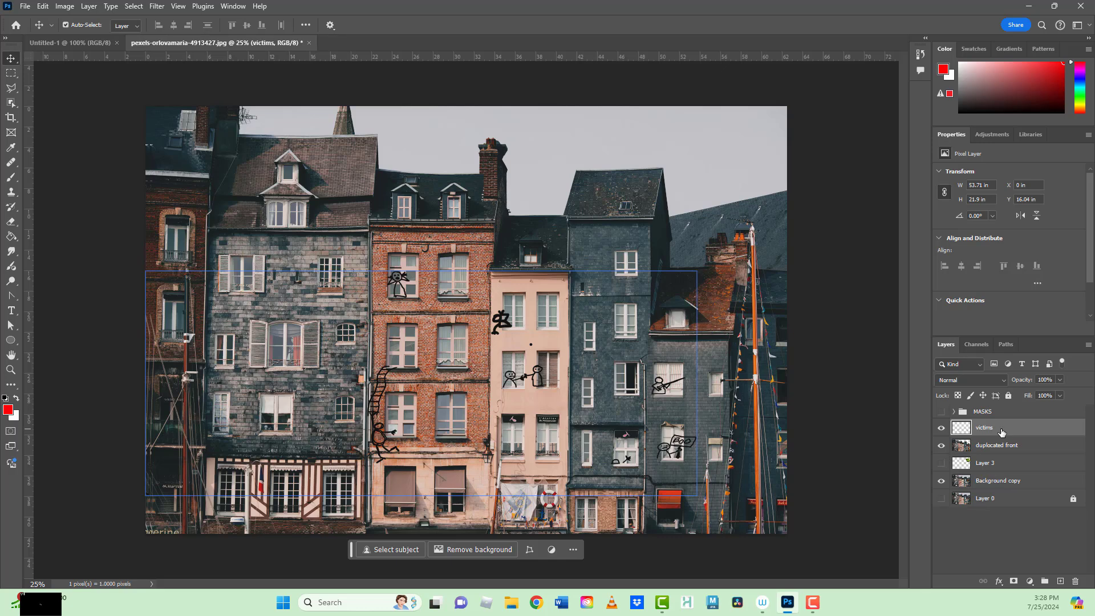
pyautogui.keyDown('ctrl'); pyautogui.click(1004, 445); pyautogui.keyUp('ctrl')
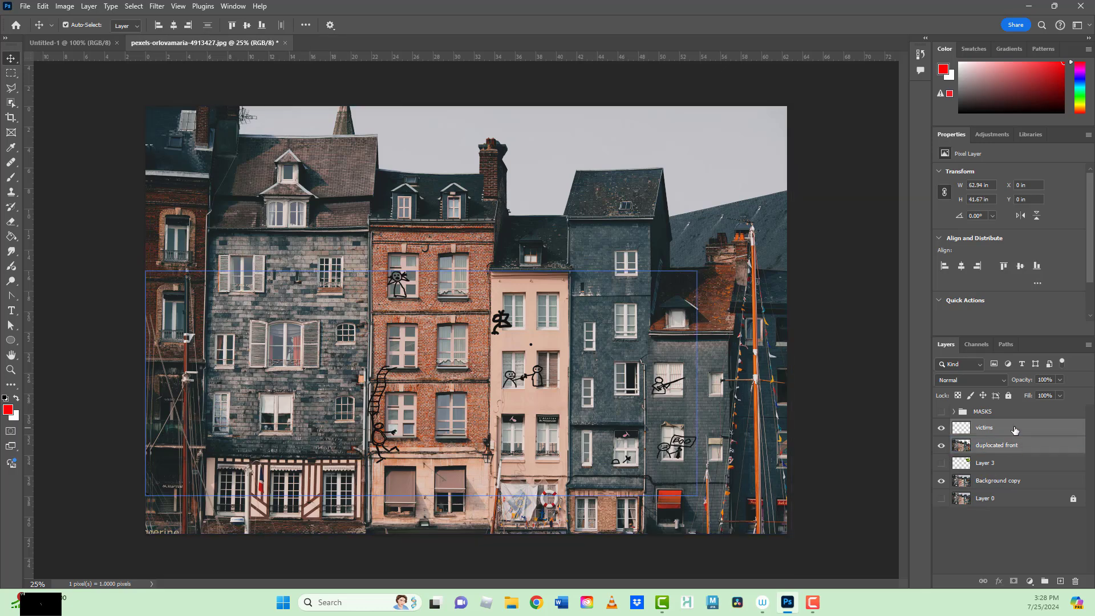
# Merge the victims and duplocated front layers into one, and undo the merge.
pyautogui.rightClick(1015, 429)
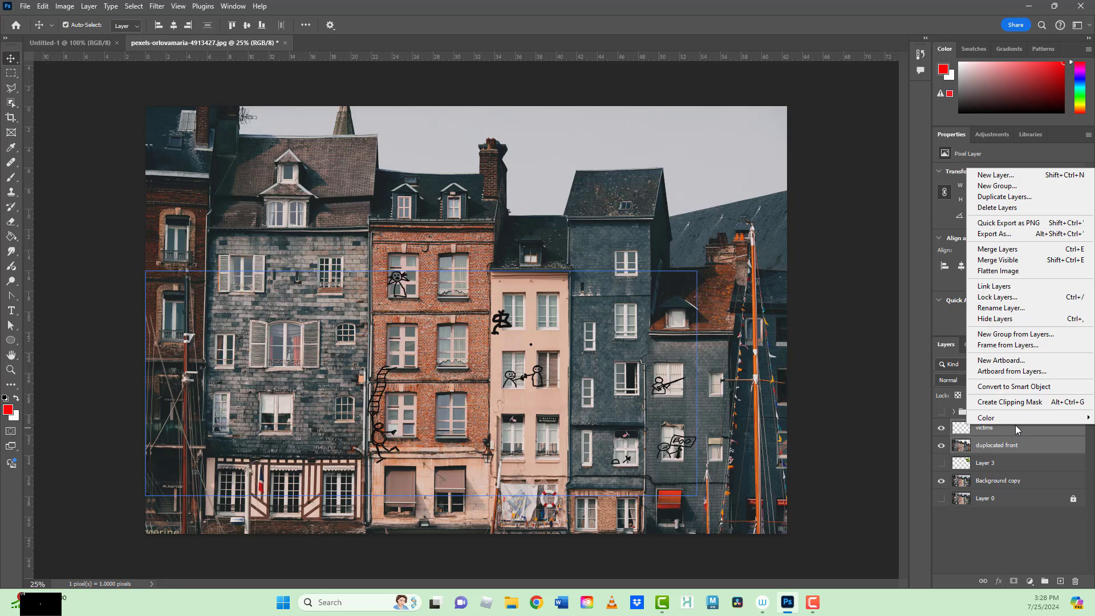
pyautogui.click(1014, 251)
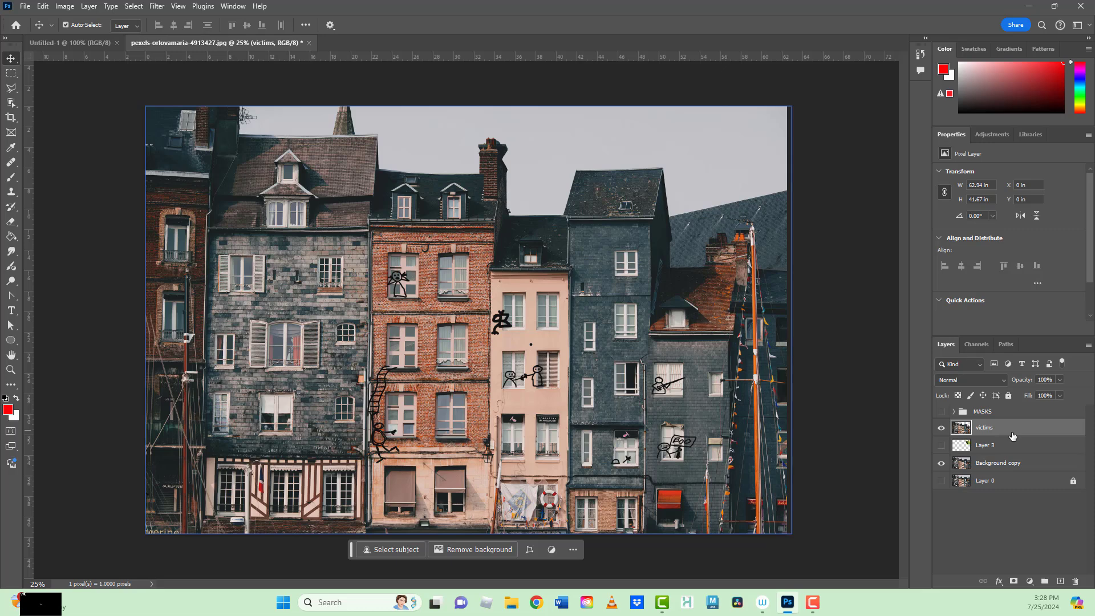
pyautogui.hotkey('ctrl', 'z')
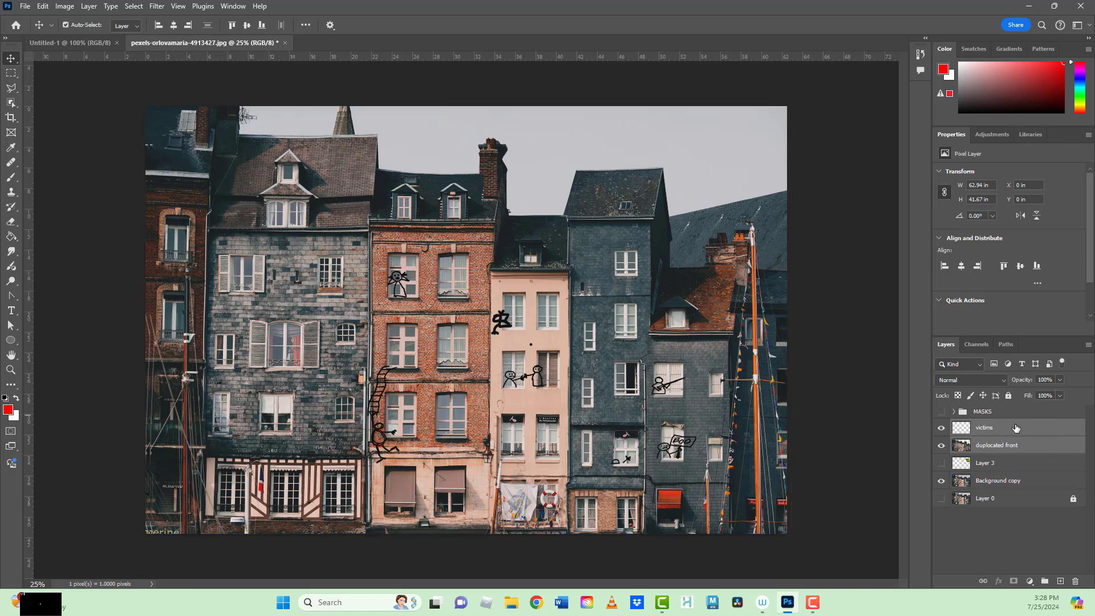
# Hide the duplocated front layer and show it again, and make Layer 3 with the monster drawing visible.
pyautogui.click(941, 446)
pyautogui.click(940, 446)
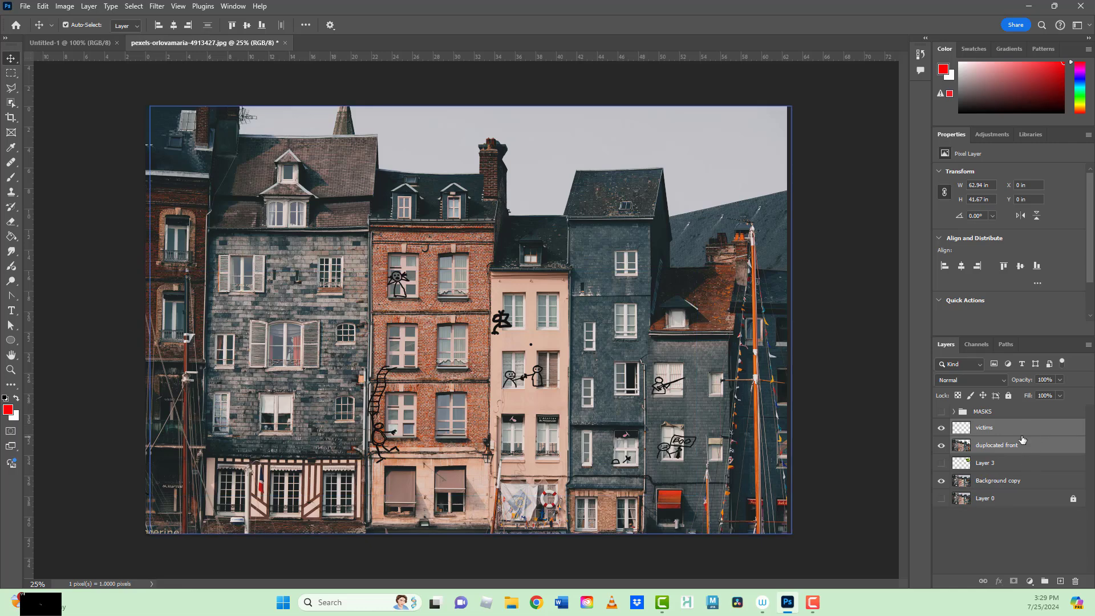
pyautogui.click(942, 465)
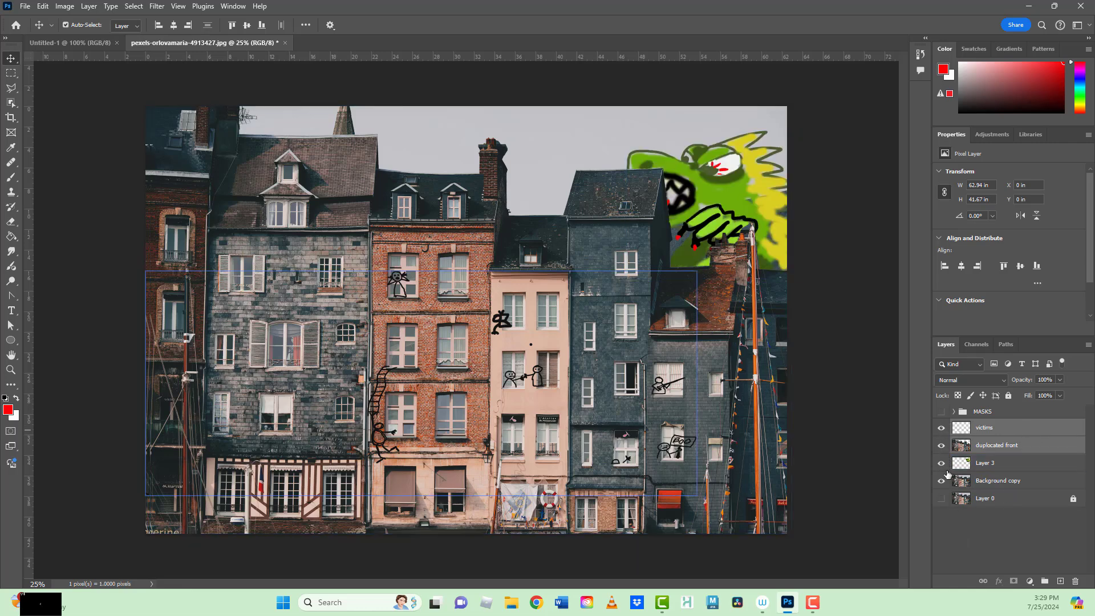
pyautogui.click(1035, 460)
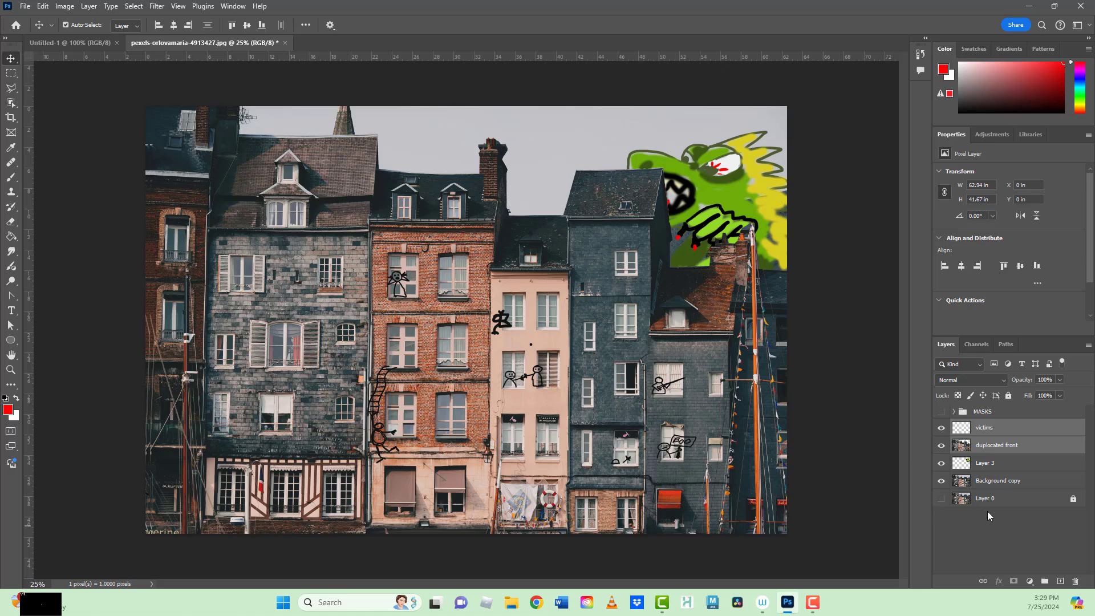
pyautogui.click(990, 481)
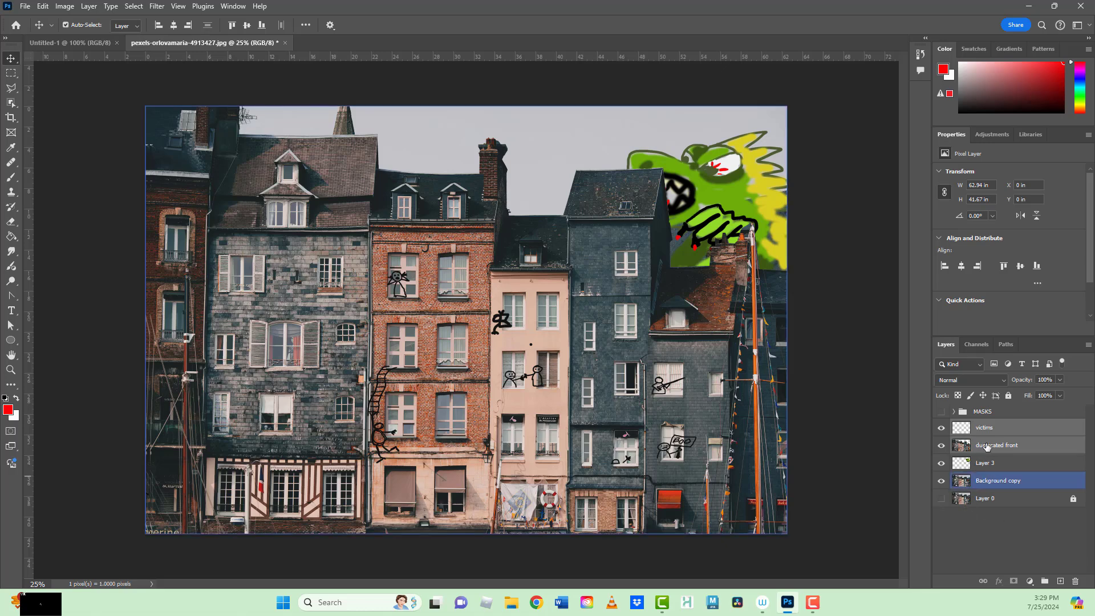
pyautogui.click(995, 422)
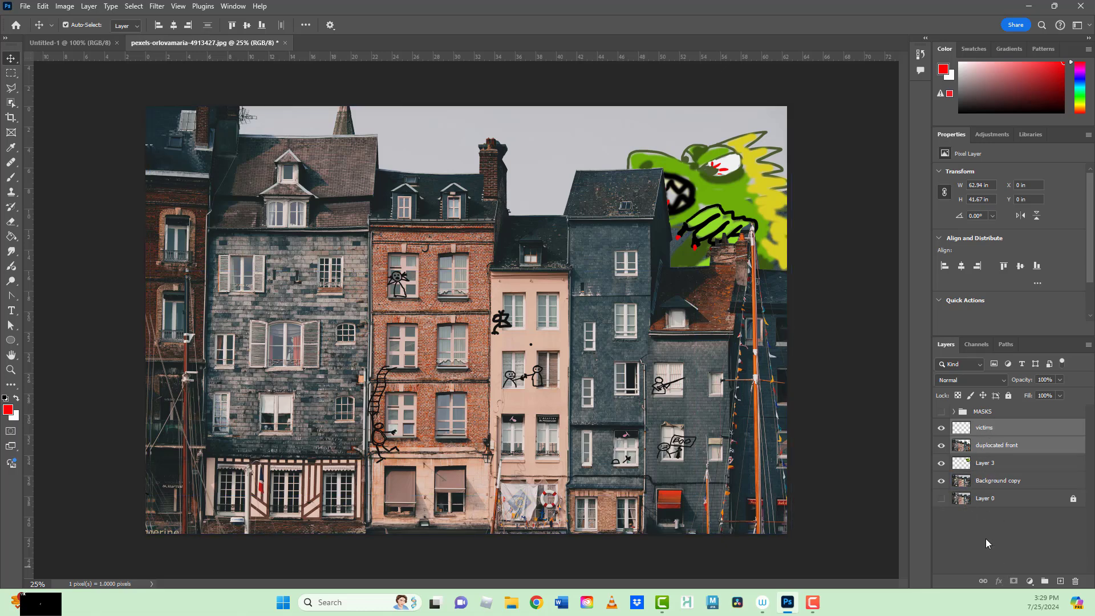
pyautogui.click(972, 462)
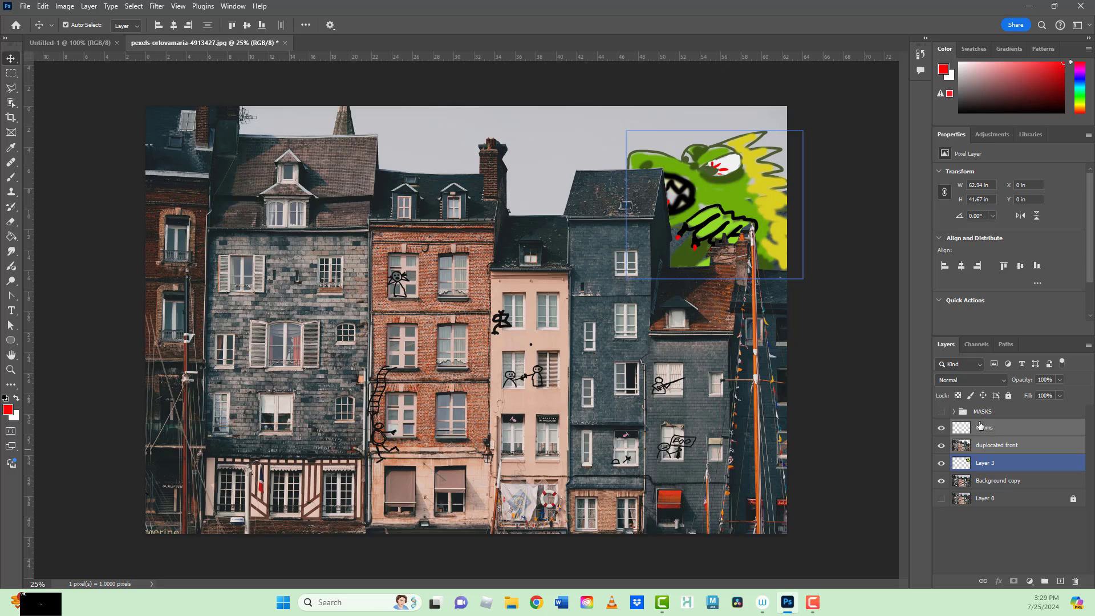
pyautogui.click(993, 516)
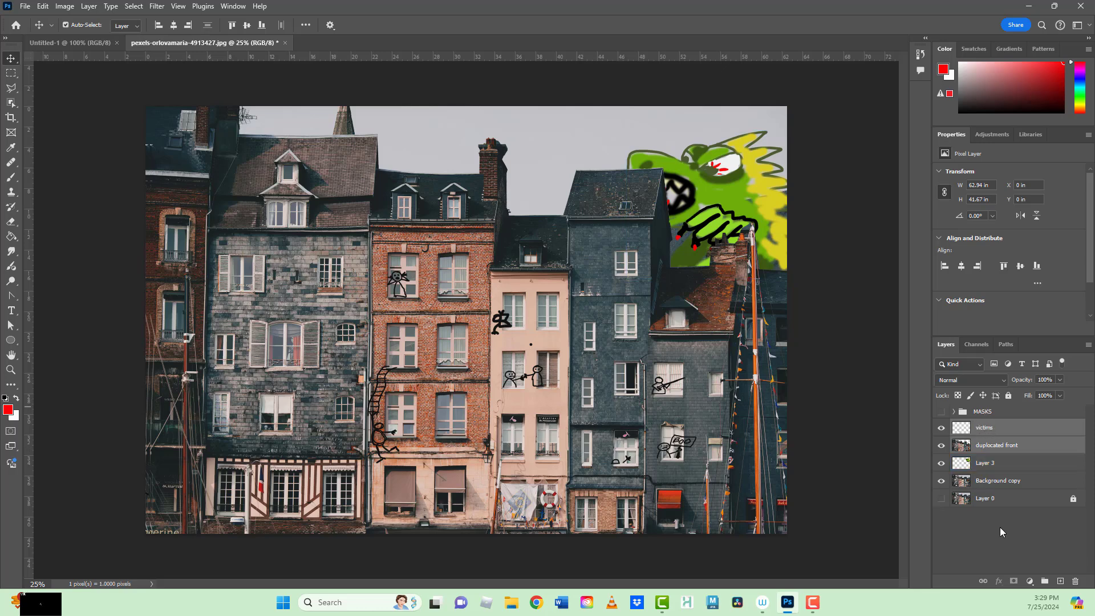
pyautogui.click(984, 463)
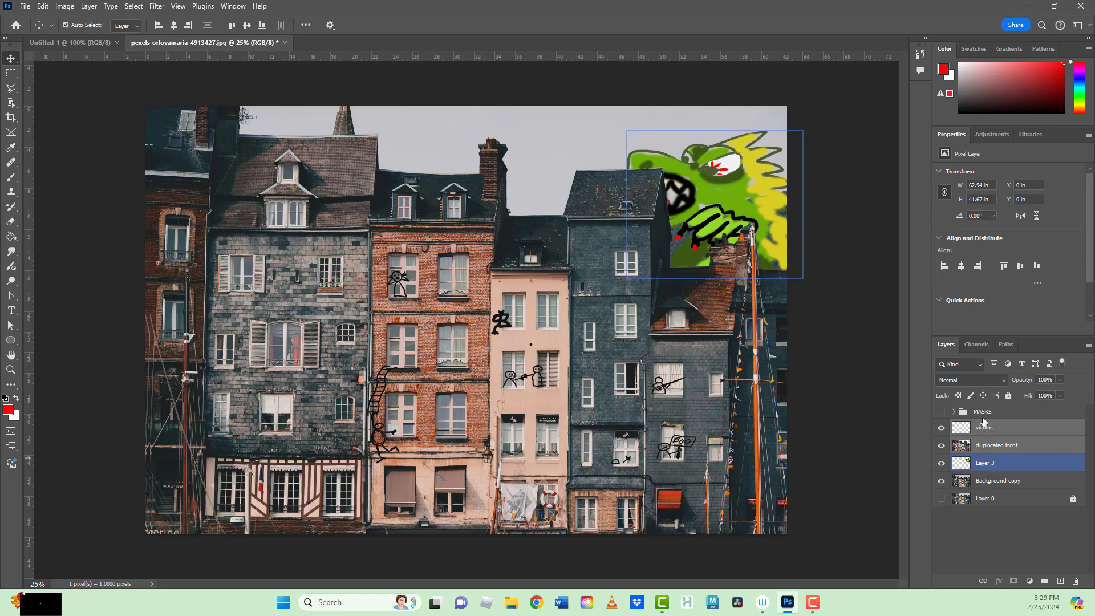
pyautogui.click(971, 525)
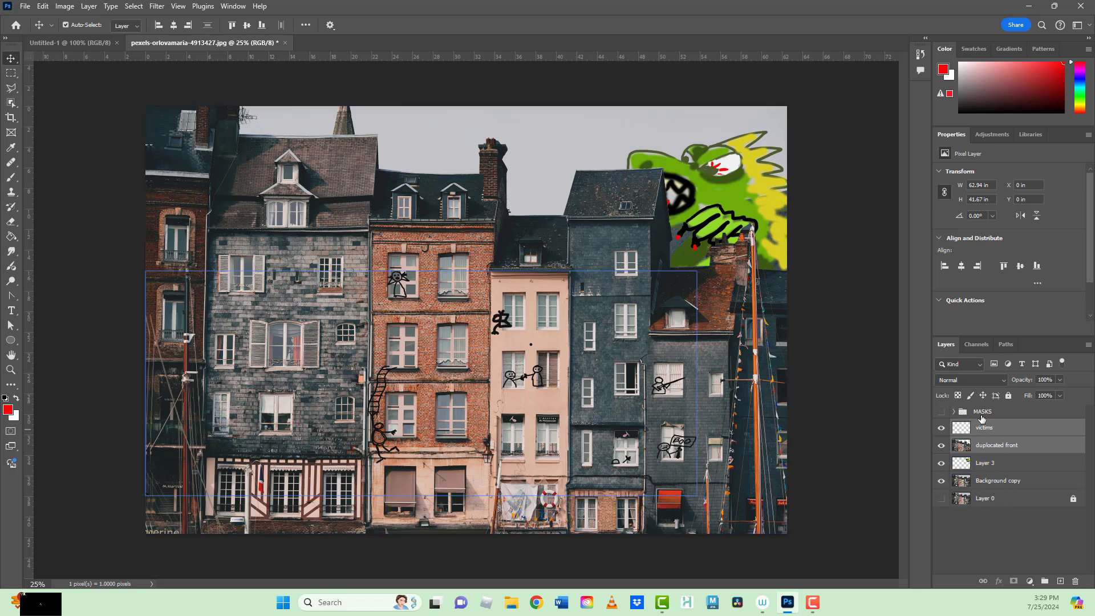
pyautogui.click(1004, 481)
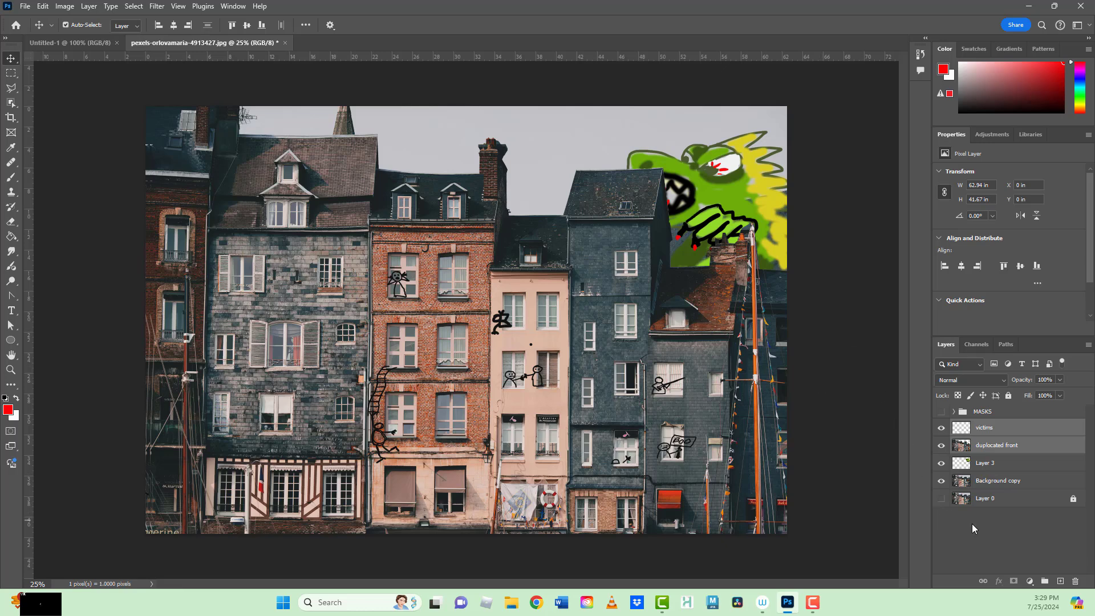
pyautogui.click(1009, 480)
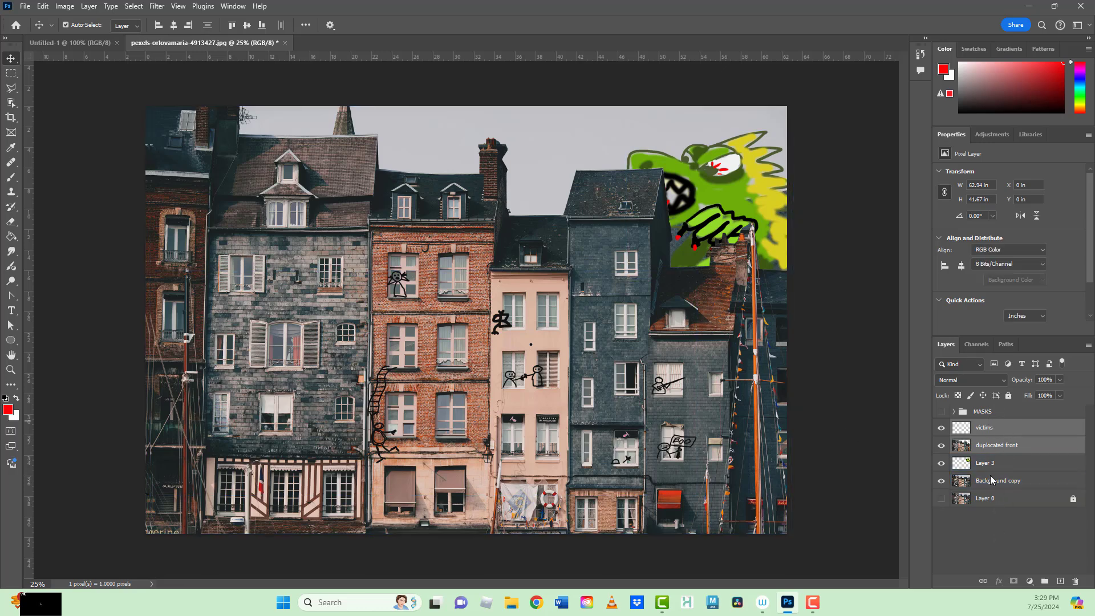
# Deselect all layers, flatten the image while discarding the hidden layers, and undo the flattening.
pyautogui.click(994, 516)
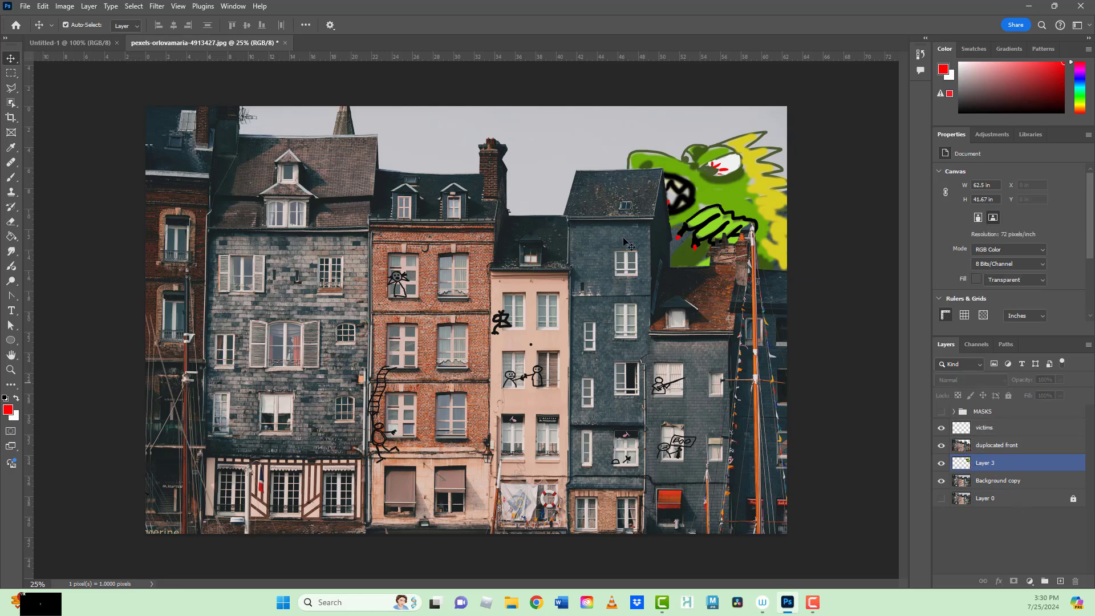
pyautogui.click(88, 7)
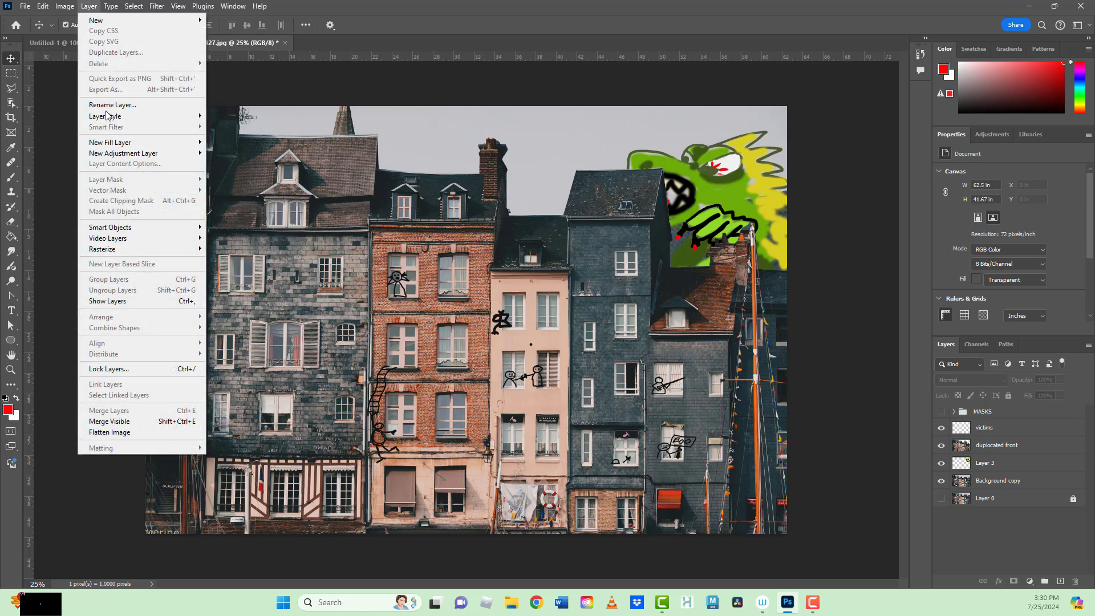
pyautogui.click(128, 433)
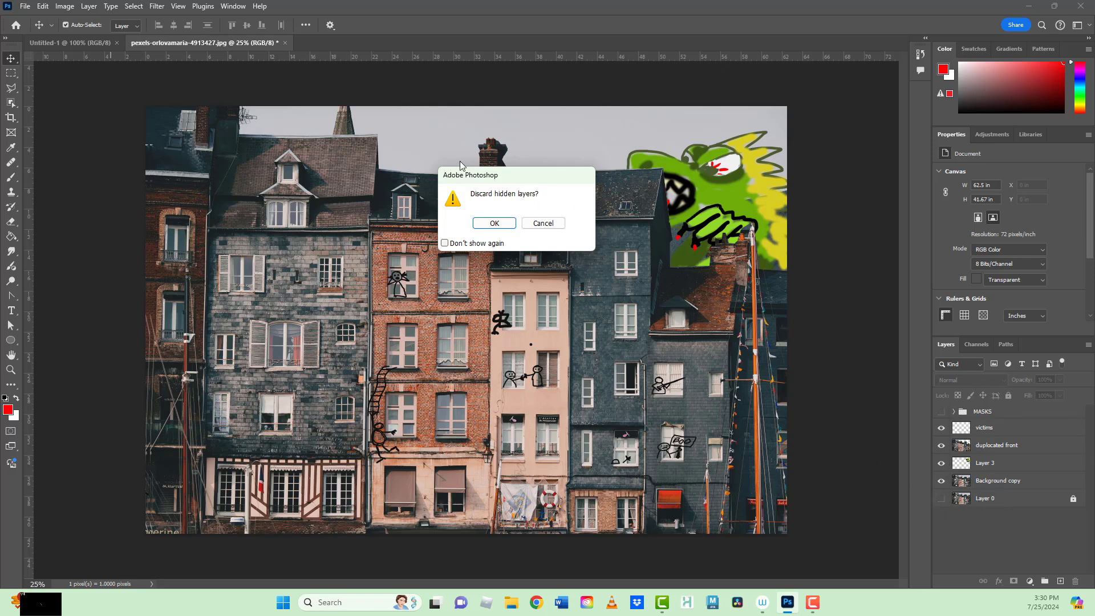
pyautogui.click(494, 224)
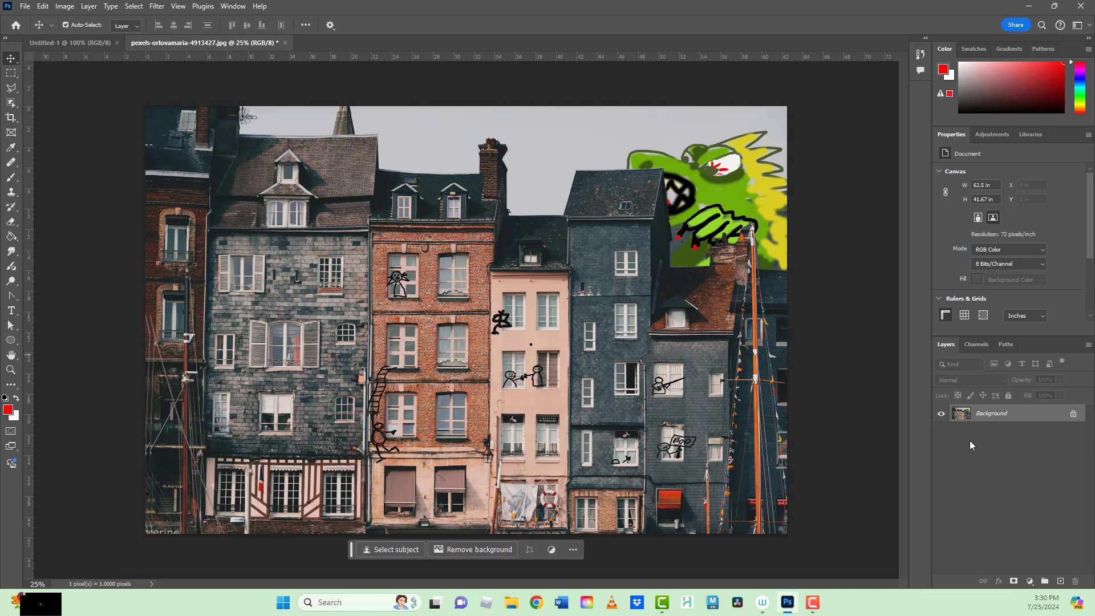
pyautogui.hotkey('ctrl', 'z')
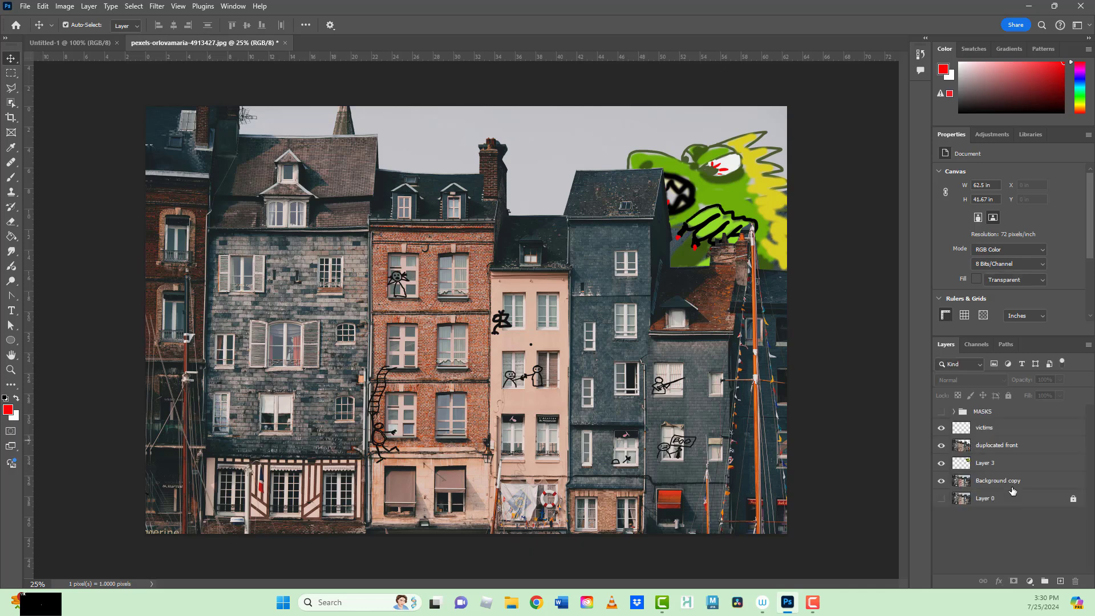
# Select Layer 3 and move the monster drawing behind the buildings to about X 48.4 in, Y 1.6 in.
pyautogui.keyDown('ctrl'); pyautogui.click(1001, 445); pyautogui.keyUp('ctrl')
pyautogui.click(979, 464)
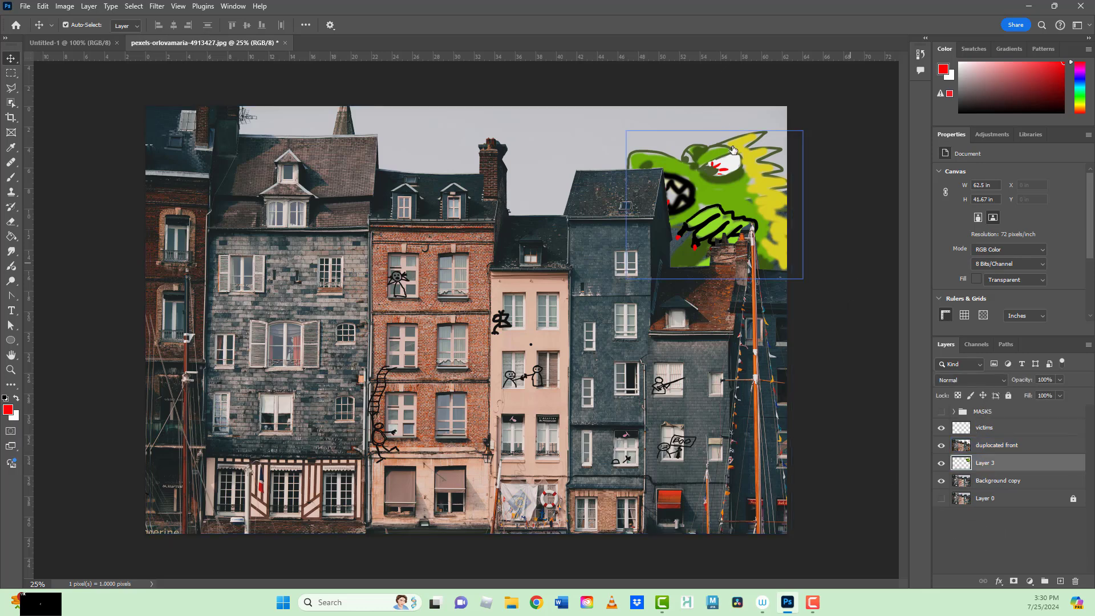
pyautogui.moveTo(741, 194); pyautogui.dragTo(709, 217)
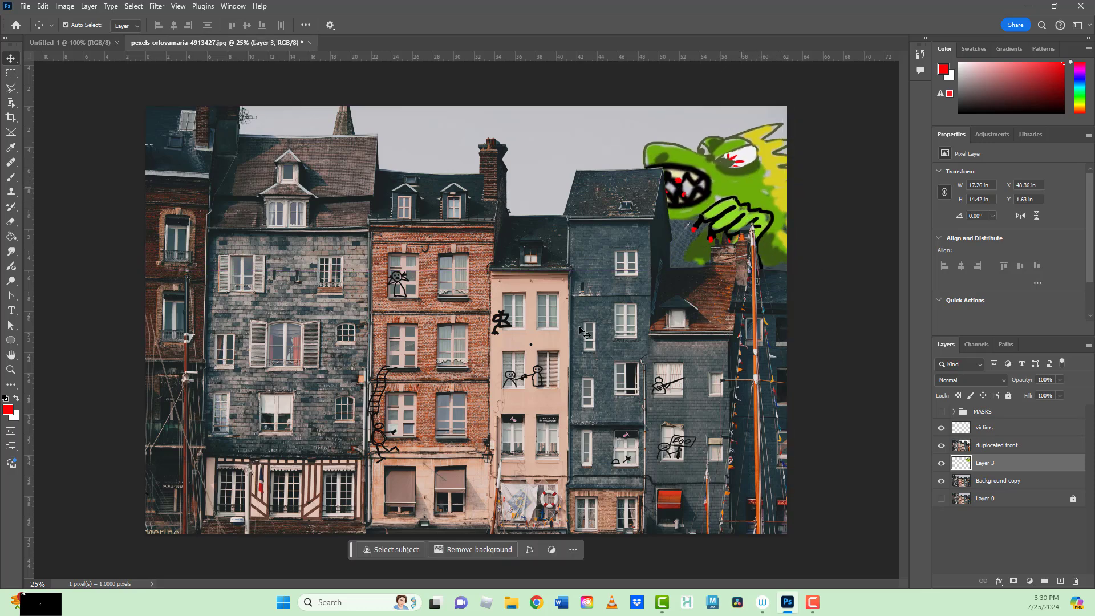